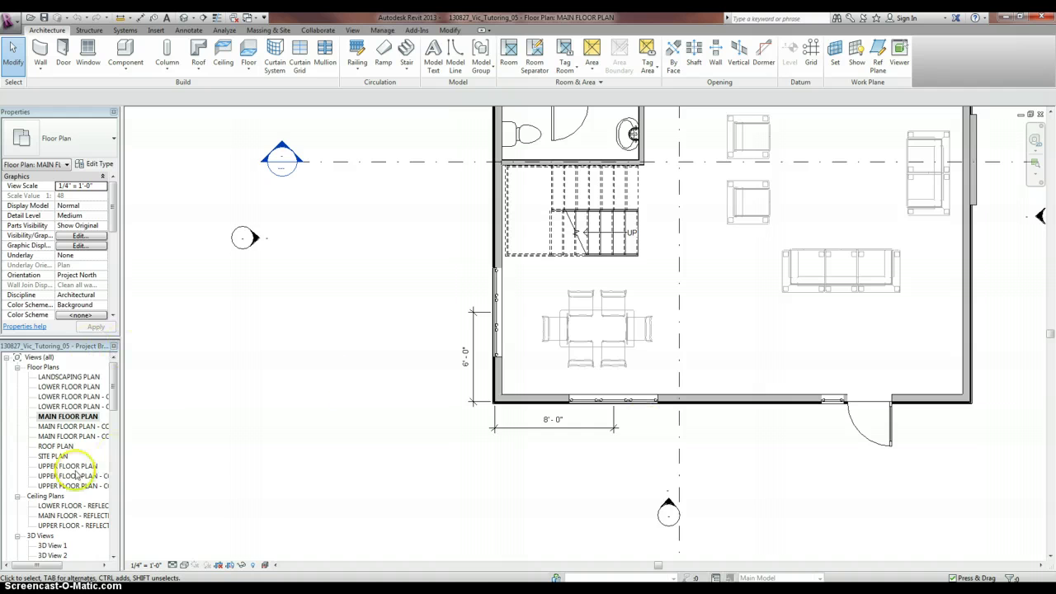
Switch to the default 3D view and zoom in on the house on its site.
left_click(183, 18)
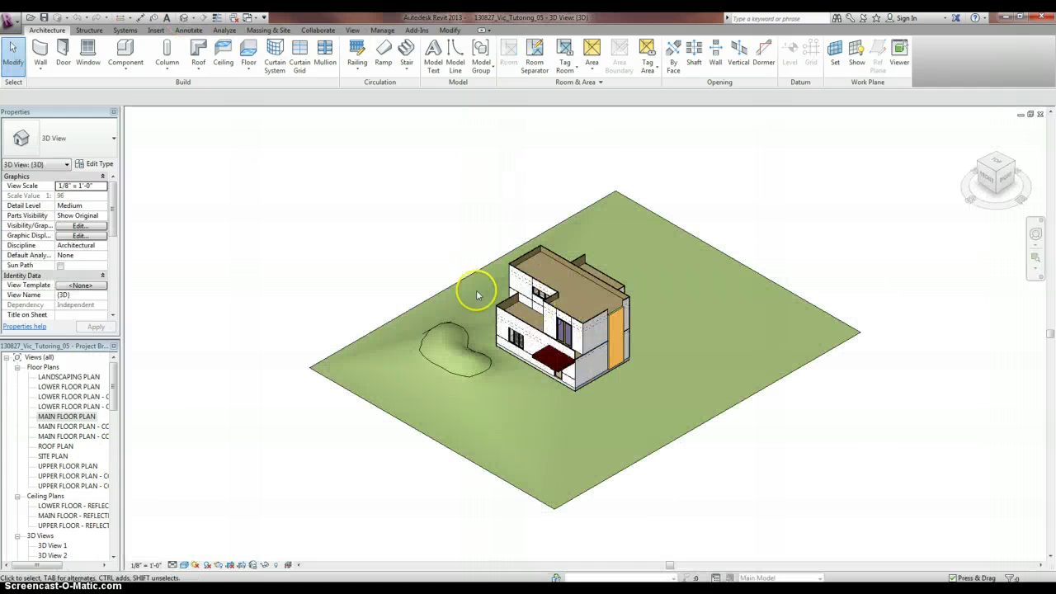
scroll(486, 295, "up", 5)
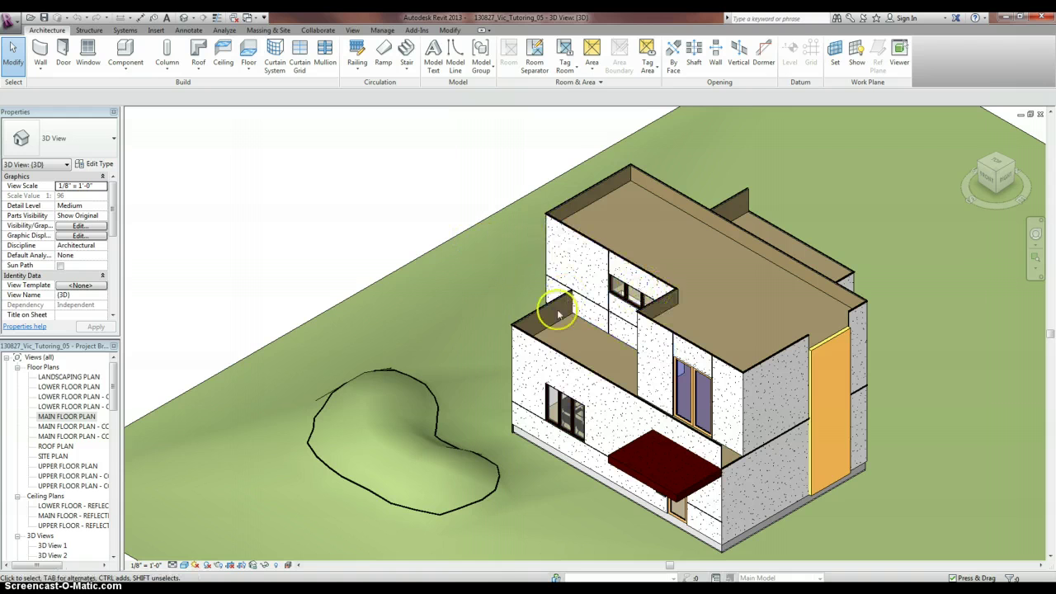
Open the Upper Floor Plan and zoom in on the outer wall.
double_click(64, 466)
scroll(511, 396, "up", 2)
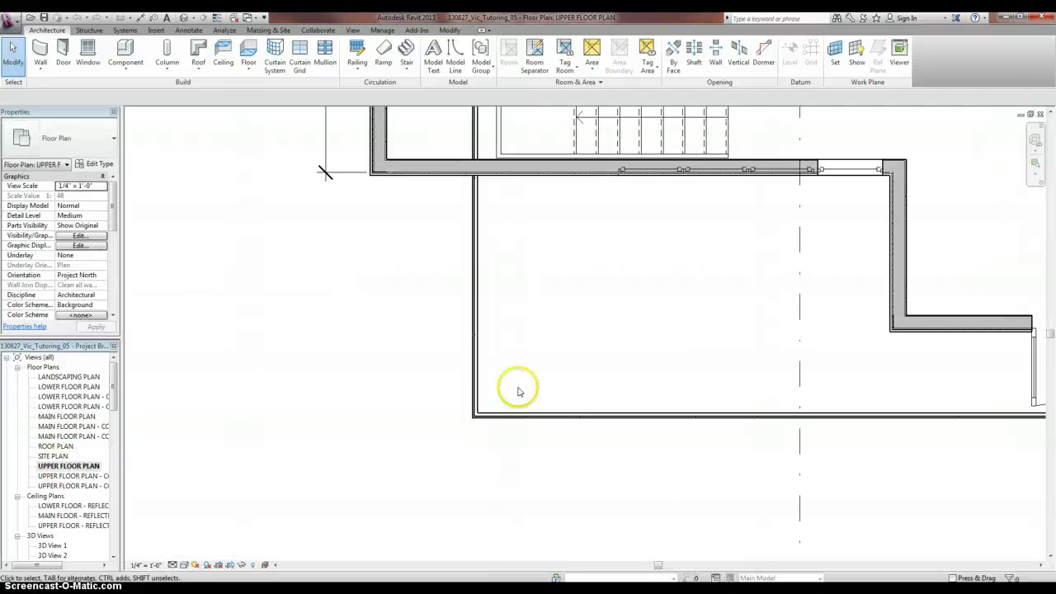
scroll(514, 406, "up", 1)
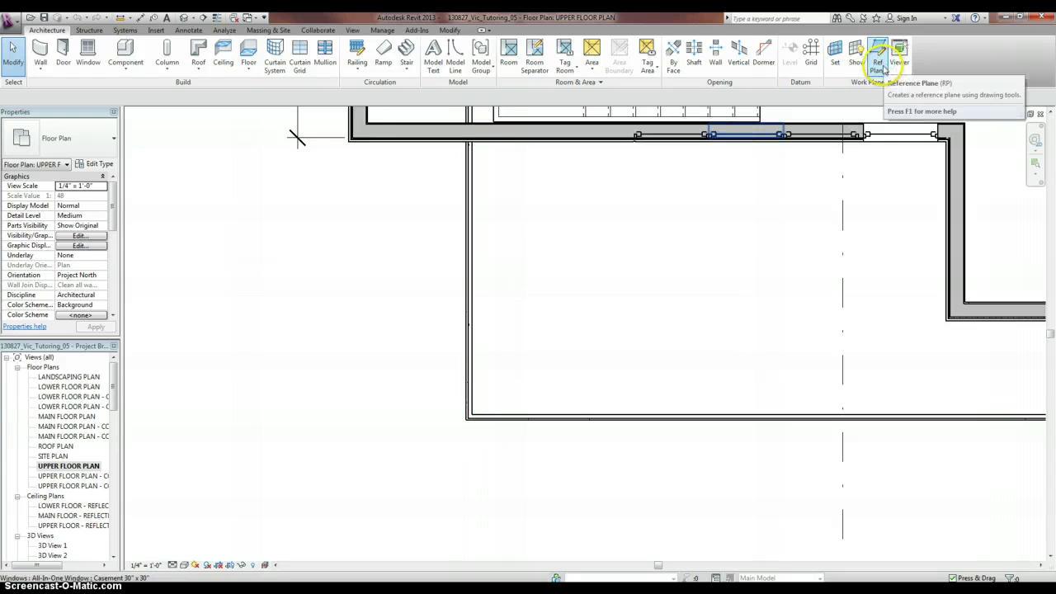
Draw a horizontal reference plane running left from the outer wall's lower-left corner.
left_click(878, 64)
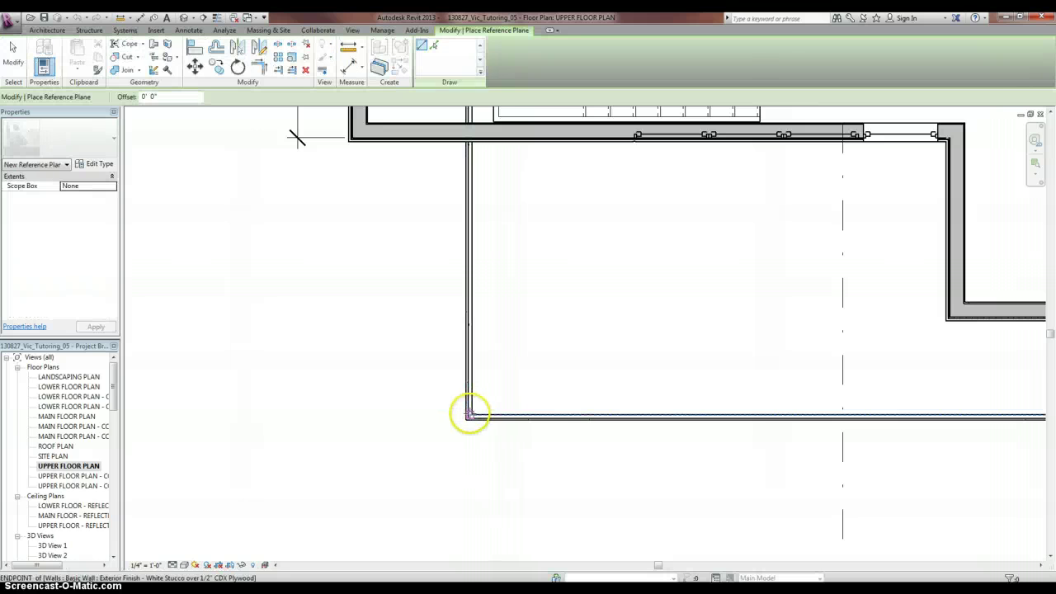
left_click(470, 414)
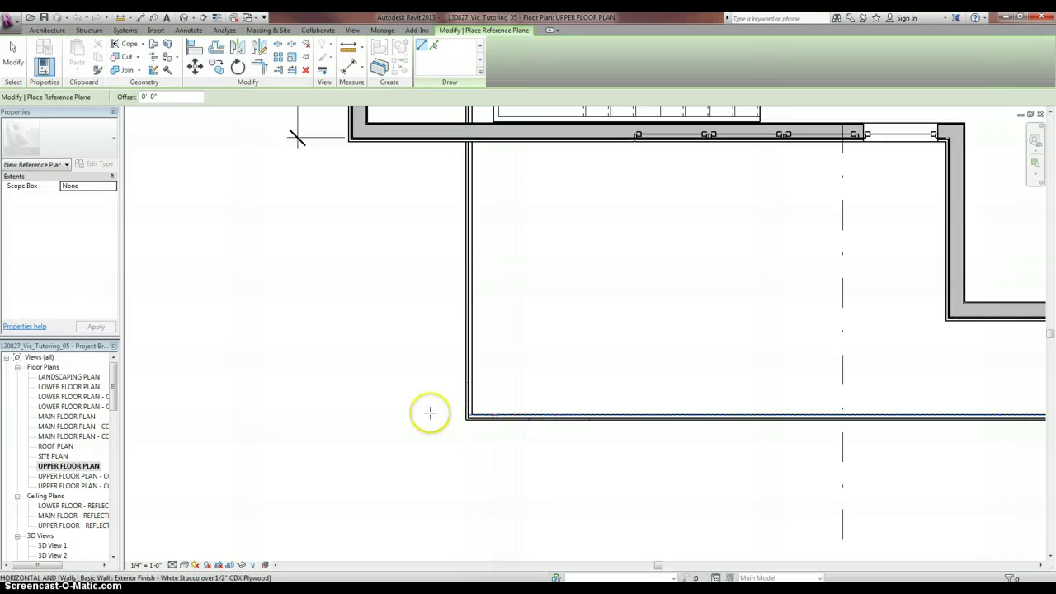
left_click(316, 412)
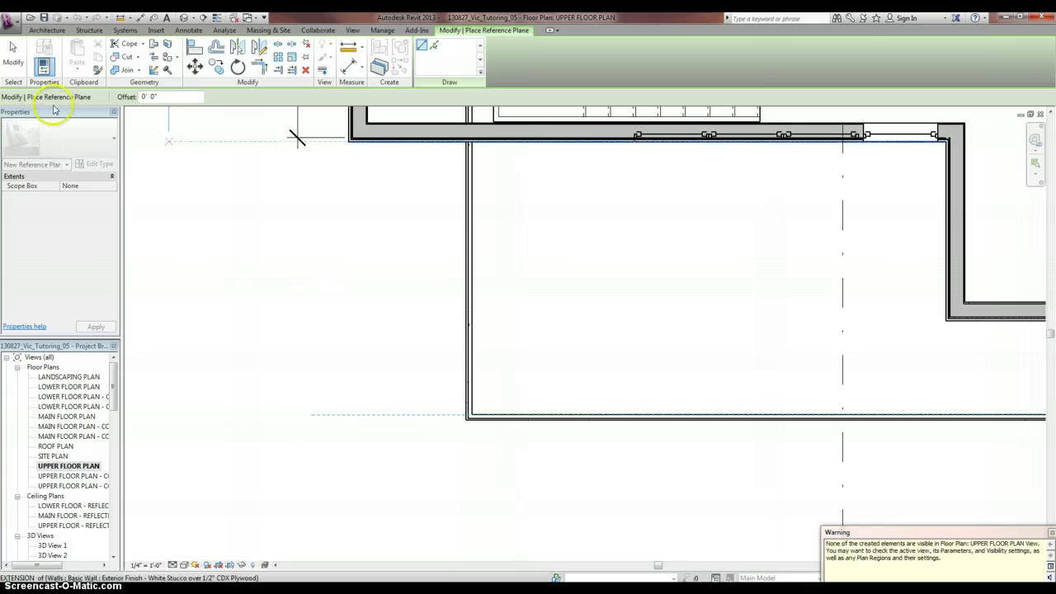
left_click(12, 50)
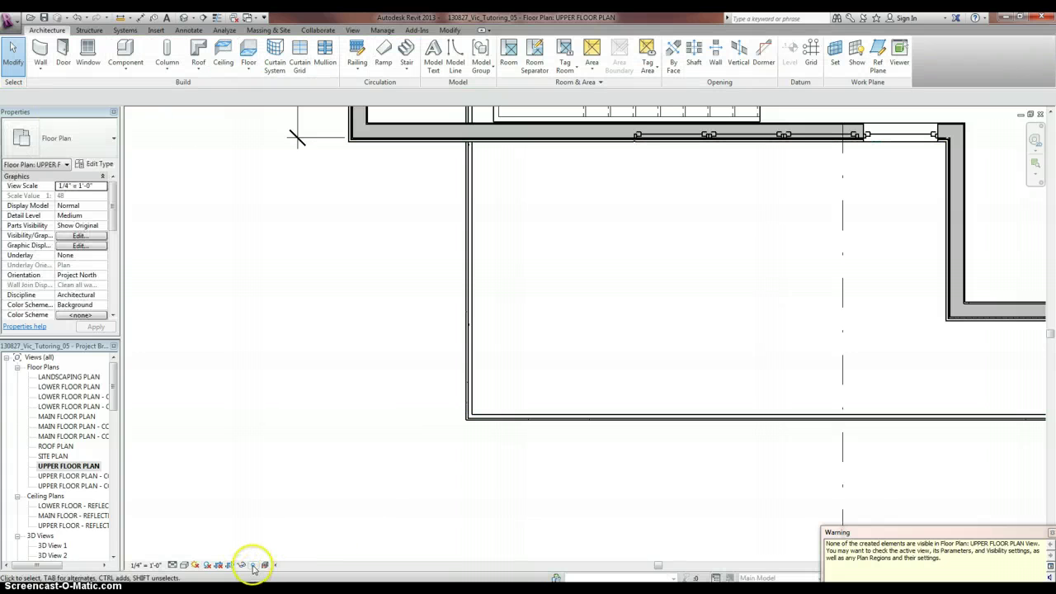
Reveal the hidden reference plane, name it 'Ref For Family', then restore normal display.
key("r")
key("h")
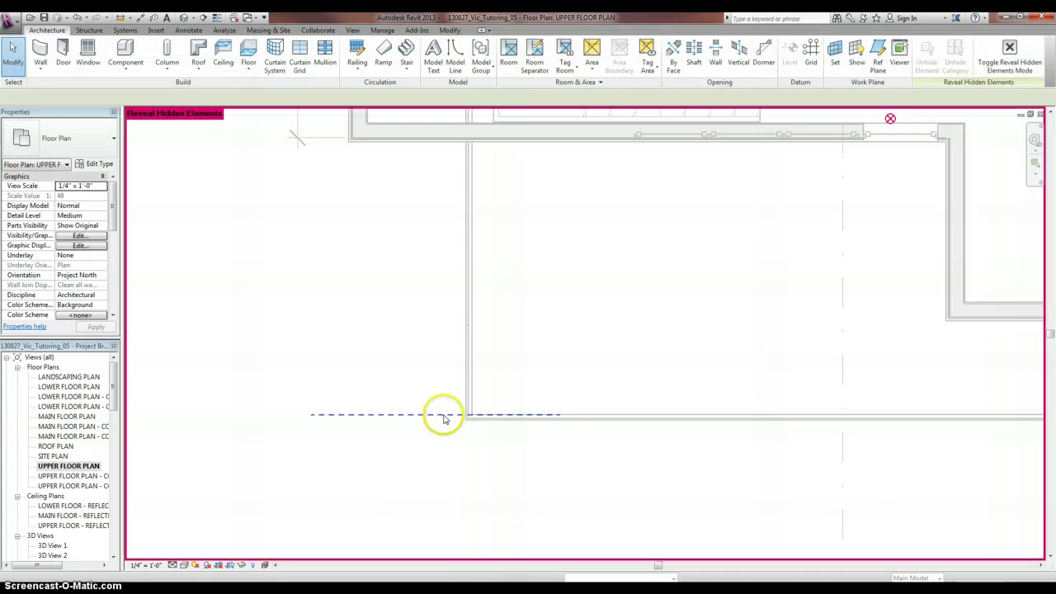
left_click(445, 415)
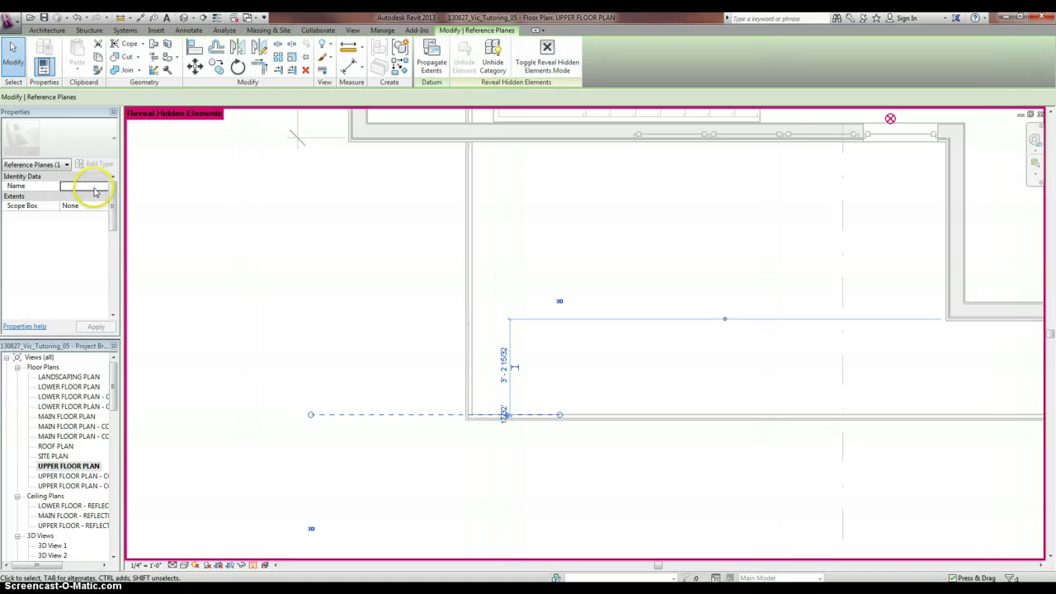
left_click(97, 186)
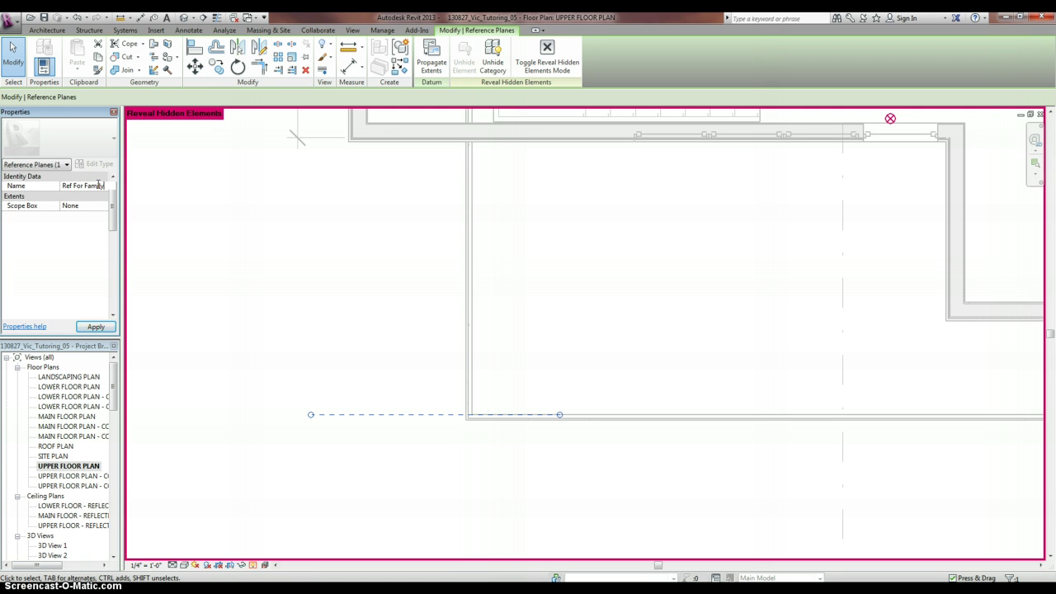
left_click(450, 276)
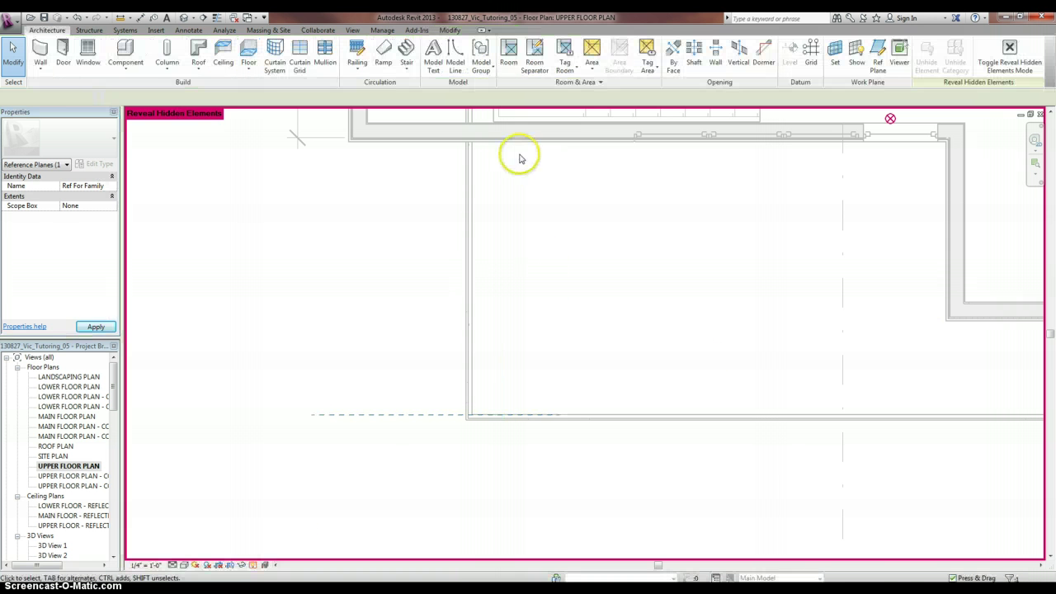
left_click(254, 566)
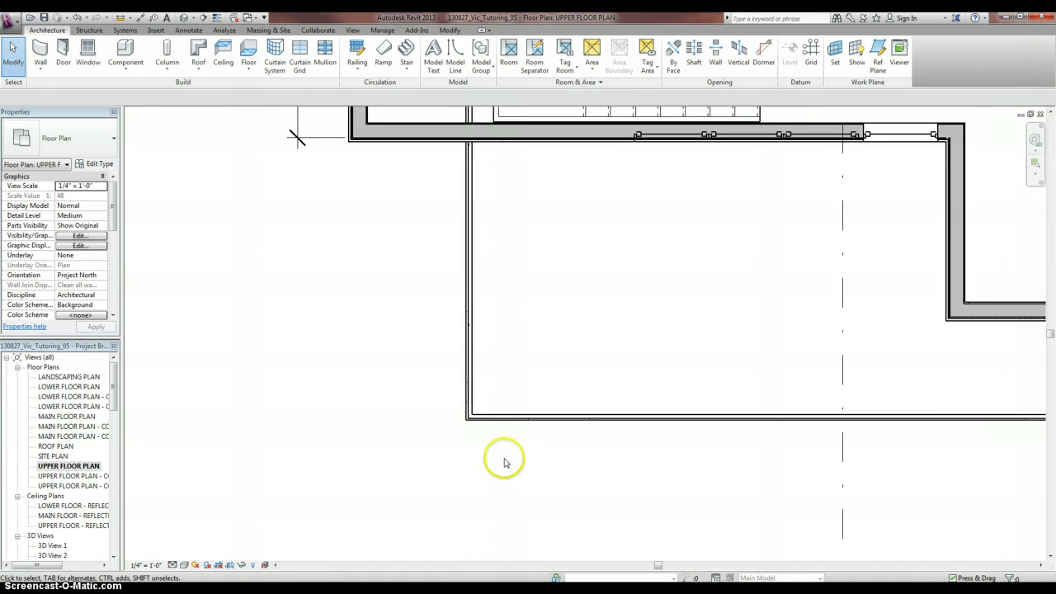
scroll(468, 472, "down", 5)
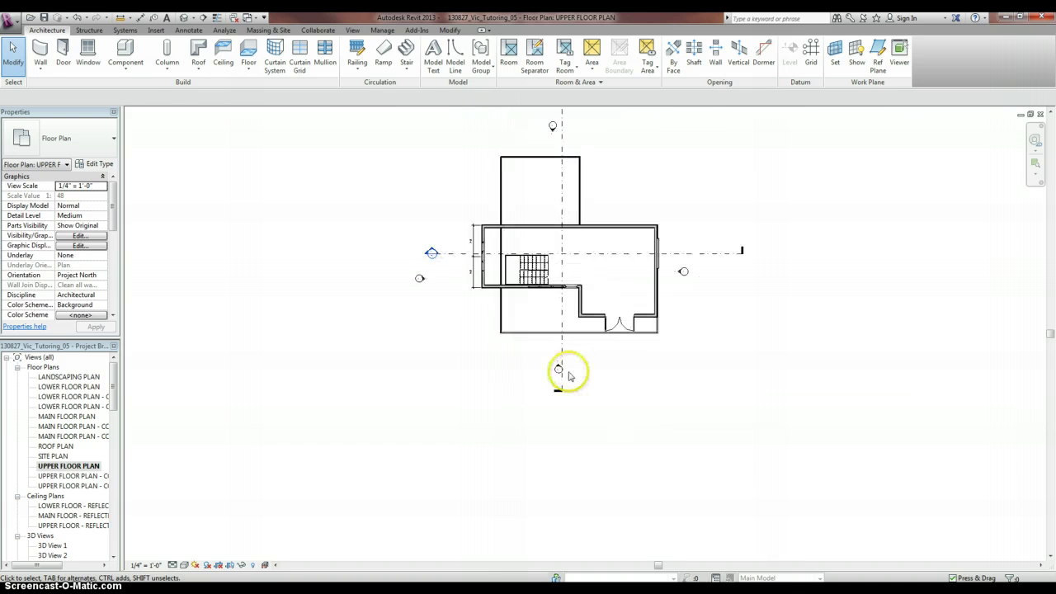
Open the South Elevation view and zoom in.
scroll(569, 372, "up", 3)
double_click(555, 367)
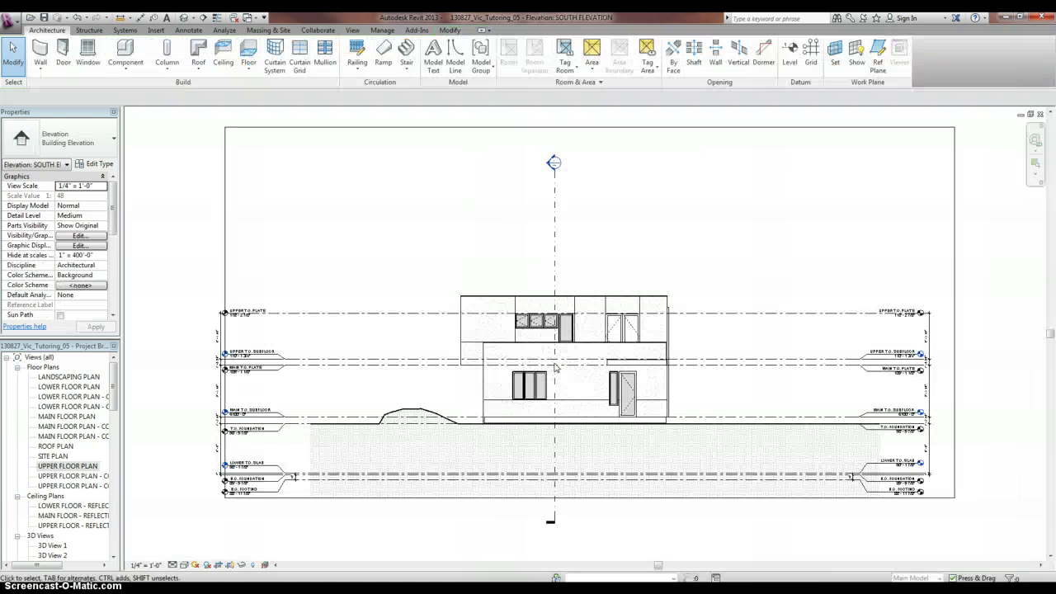
scroll(511, 350, "up", 6)
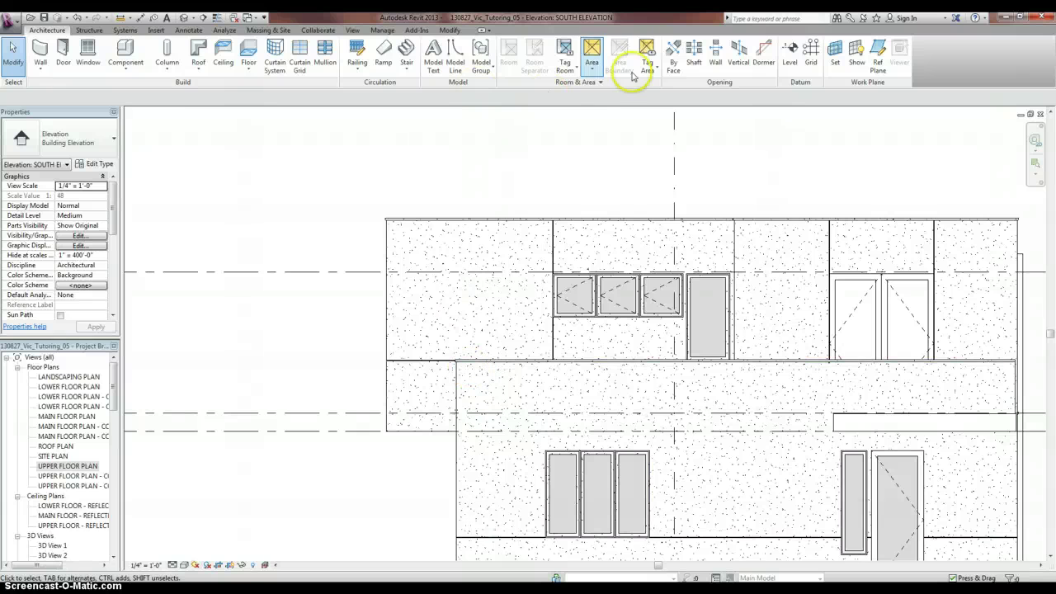
Start a Model In-Place element in the Generic Models category and confirm its column name.
left_click(132, 74)
left_click(154, 110)
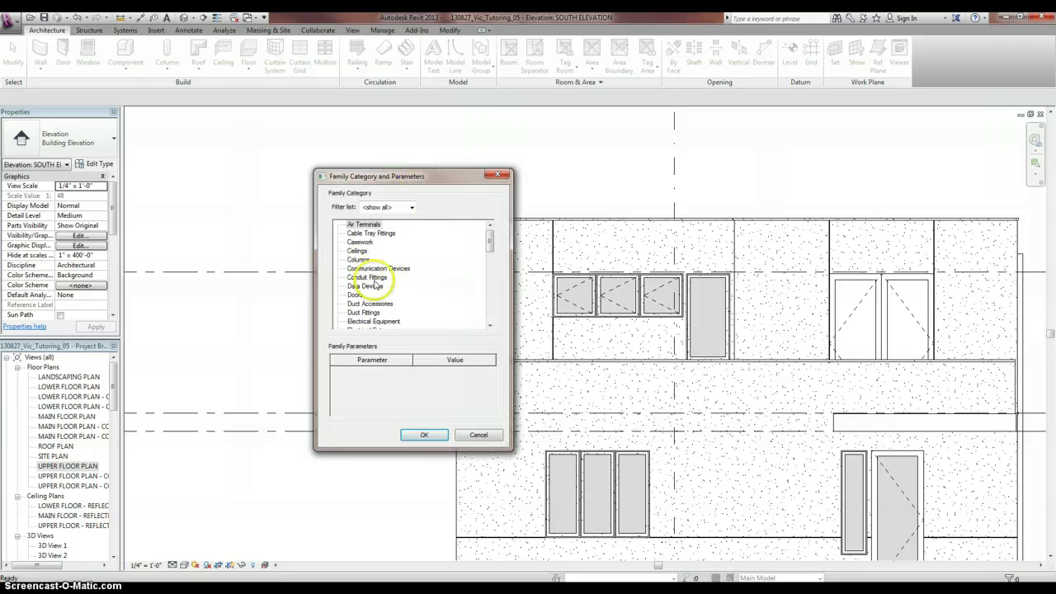
left_click(356, 251)
scroll(371, 276, "down", 1)
scroll(373, 278, "down", 1)
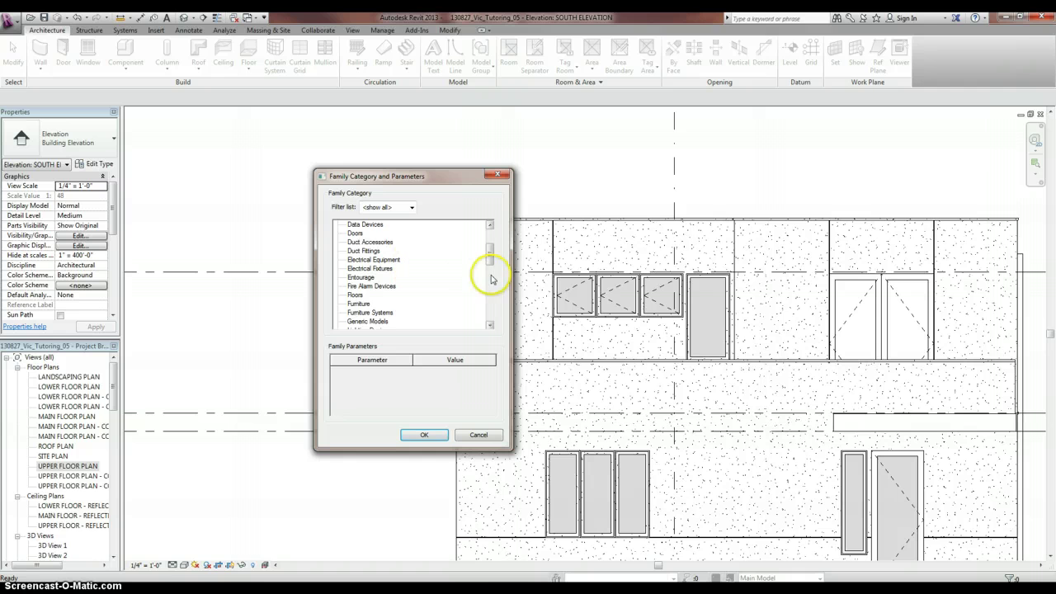
left_click(367, 321)
left_click(422, 434)
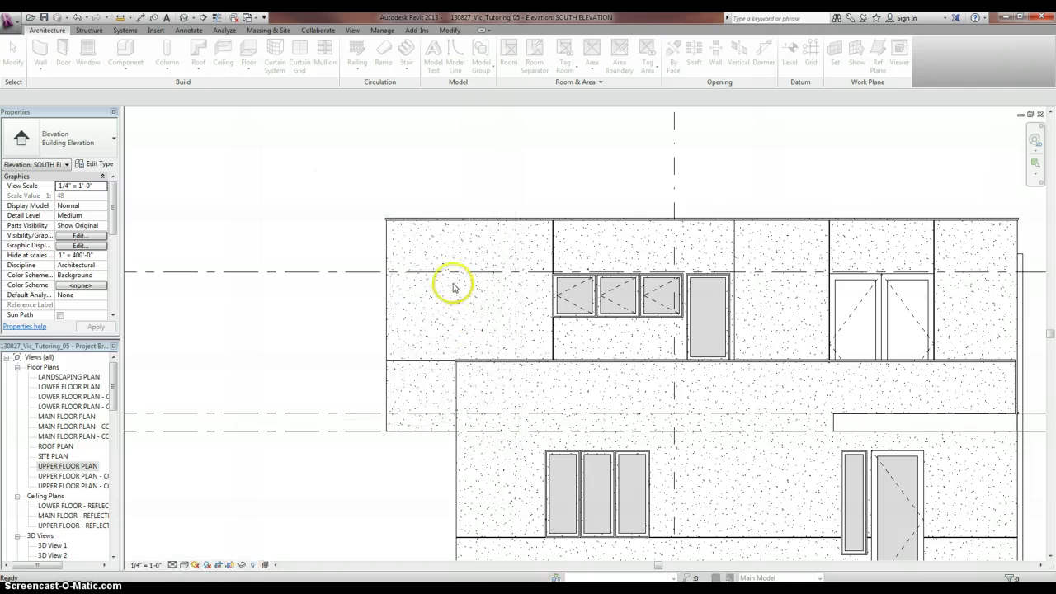
left_click_drag(409, 271, 438, 273)
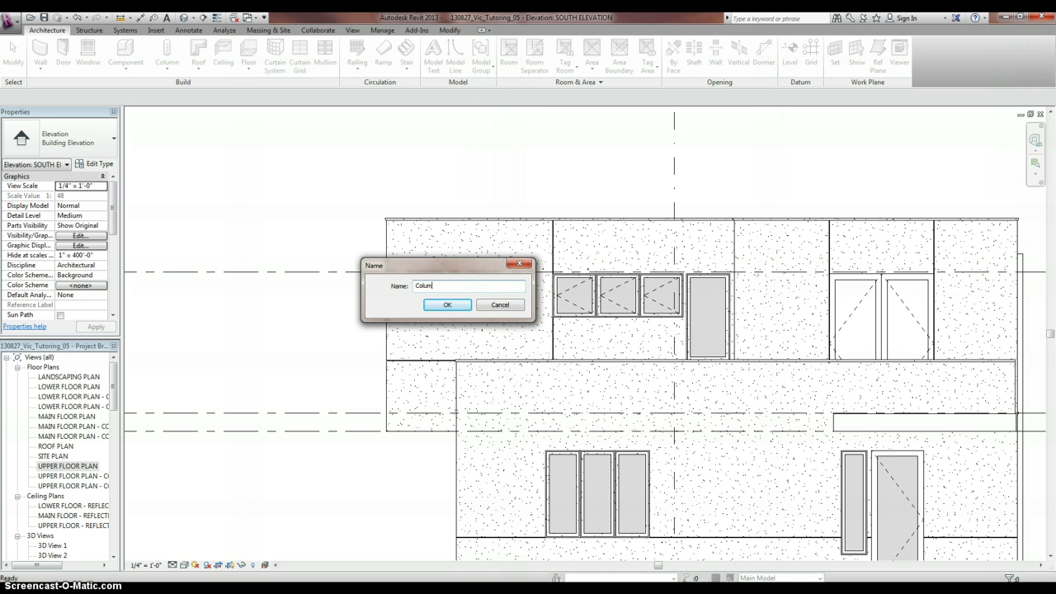
left_click(446, 305)
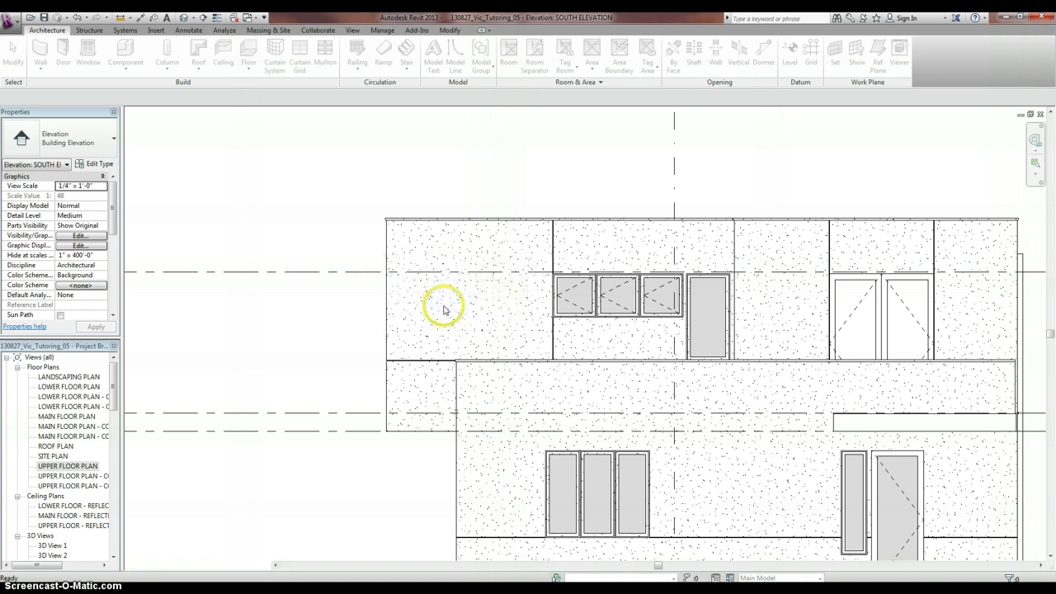
Start a sweep path sketch on the Ref For Family work plane.
left_click(169, 71)
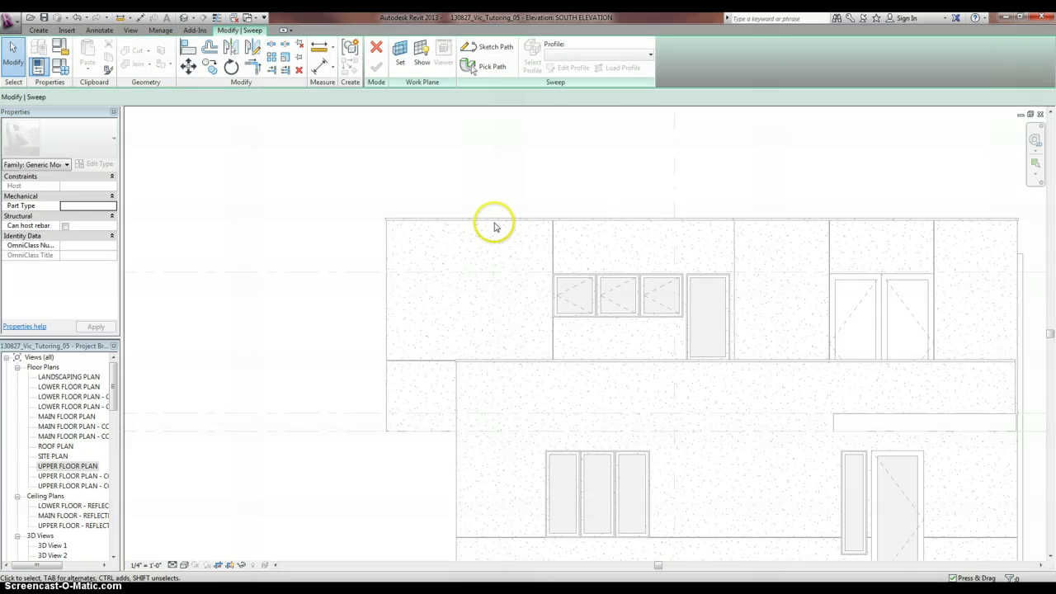
left_click(500, 49)
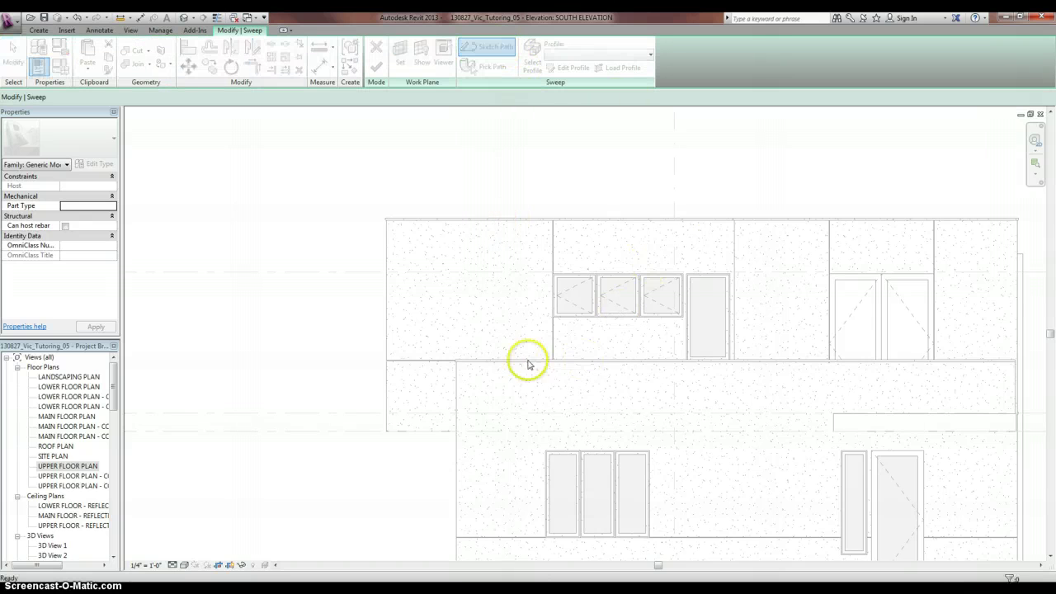
left_click_drag(700, 287, 673, 288)
left_click(741, 372)
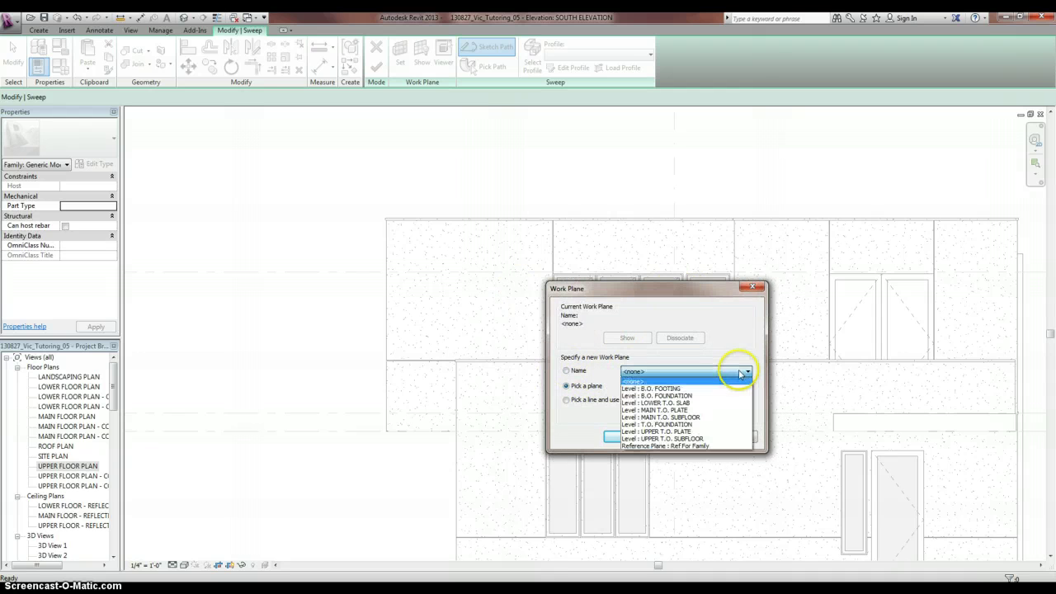
left_click(667, 446)
left_click(620, 437)
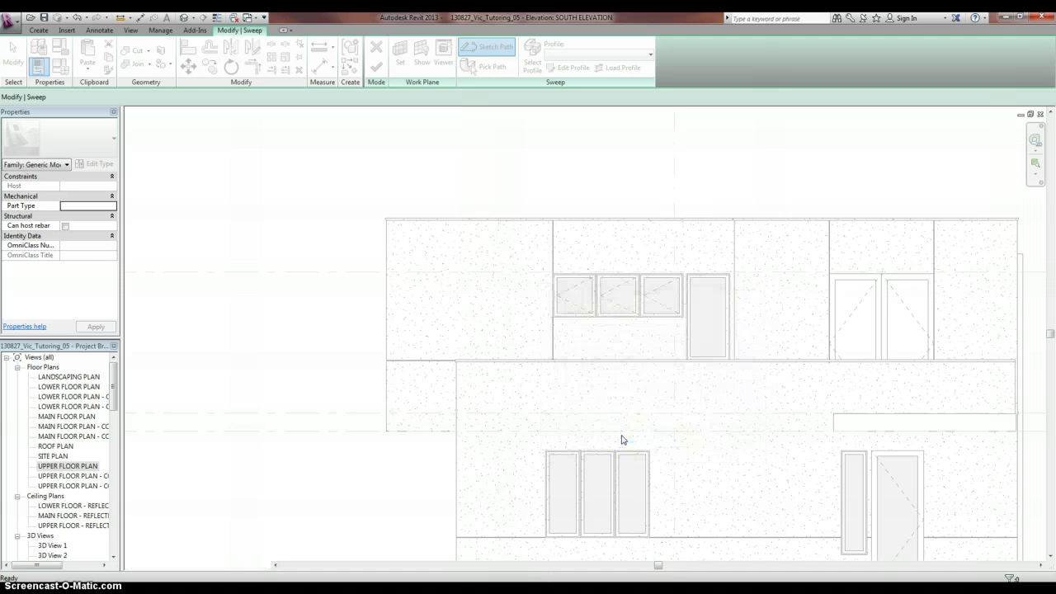
Draw a 4'-0" vertical path line angling up to the wall top, and finish the path.
left_click(465, 361)
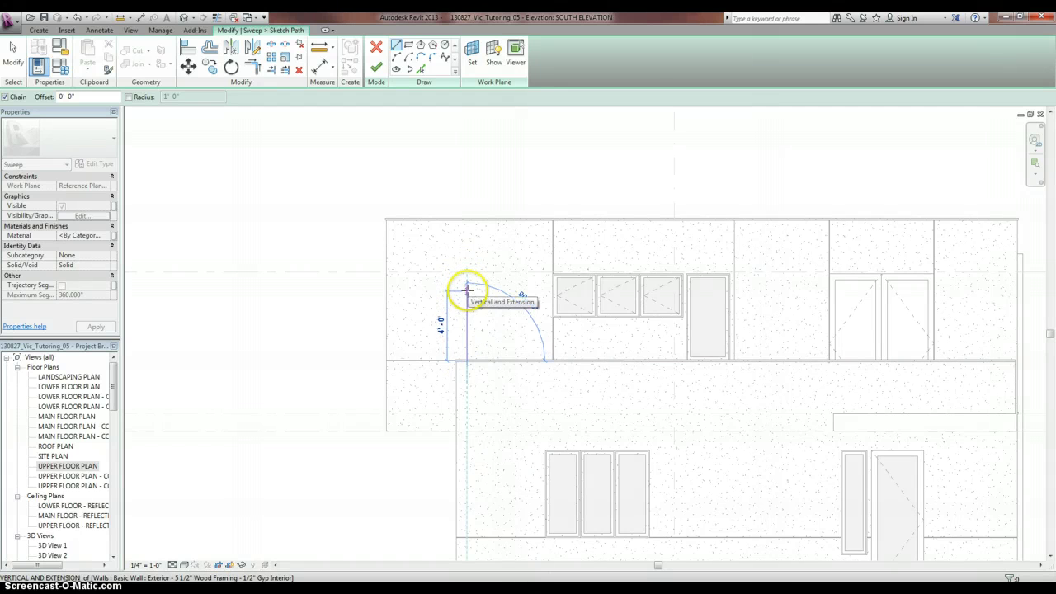
left_click(467, 289)
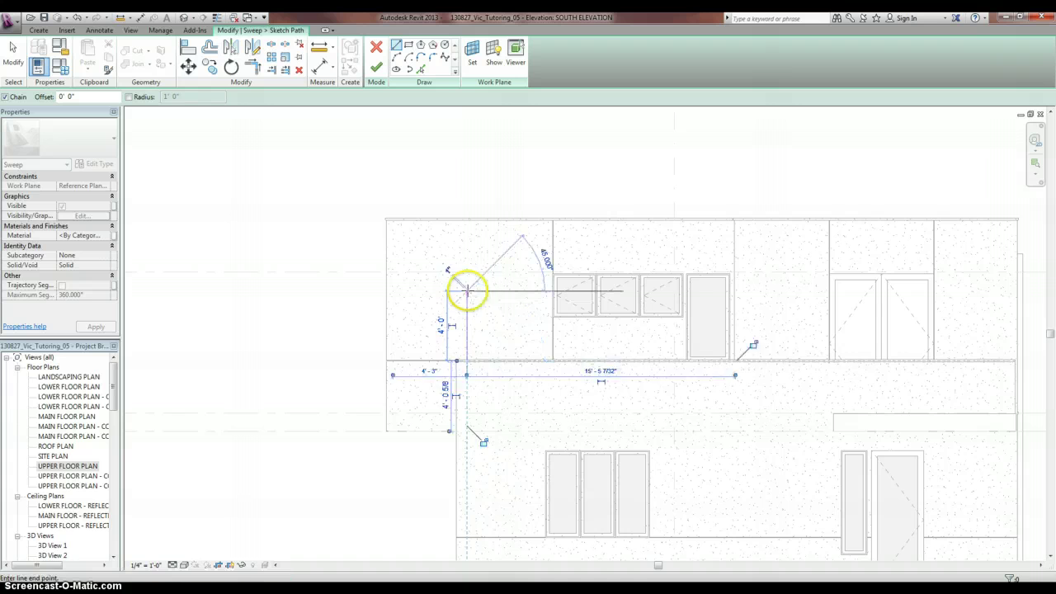
left_click(427, 221)
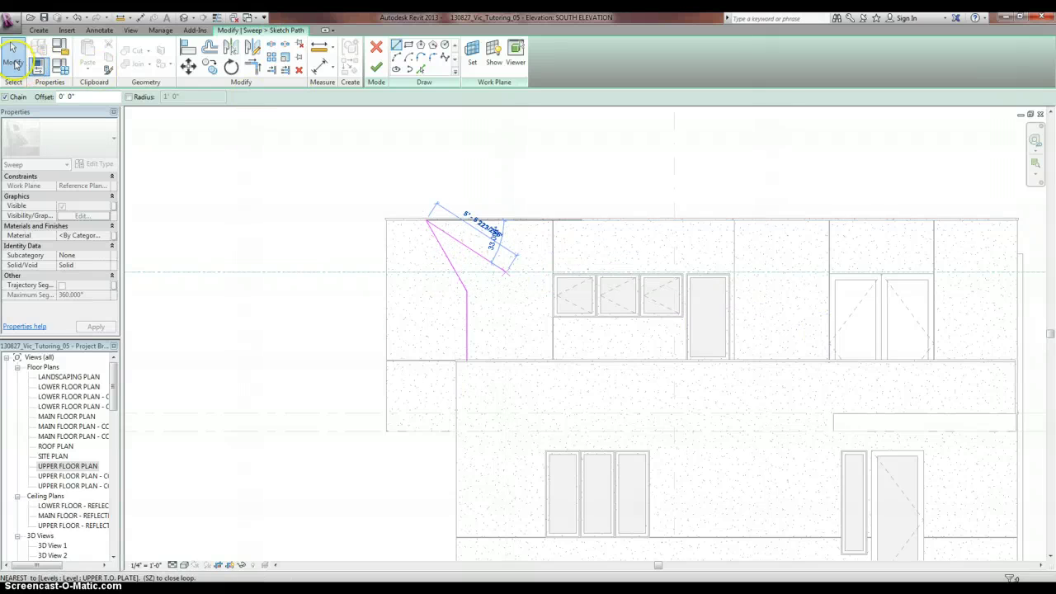
left_click(13, 56)
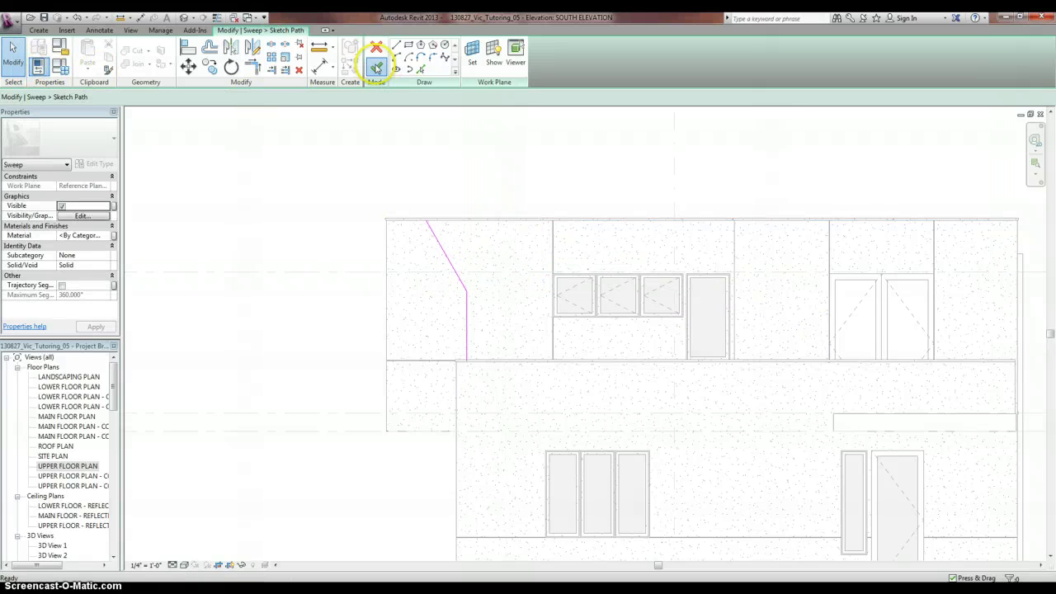
left_click(376, 68)
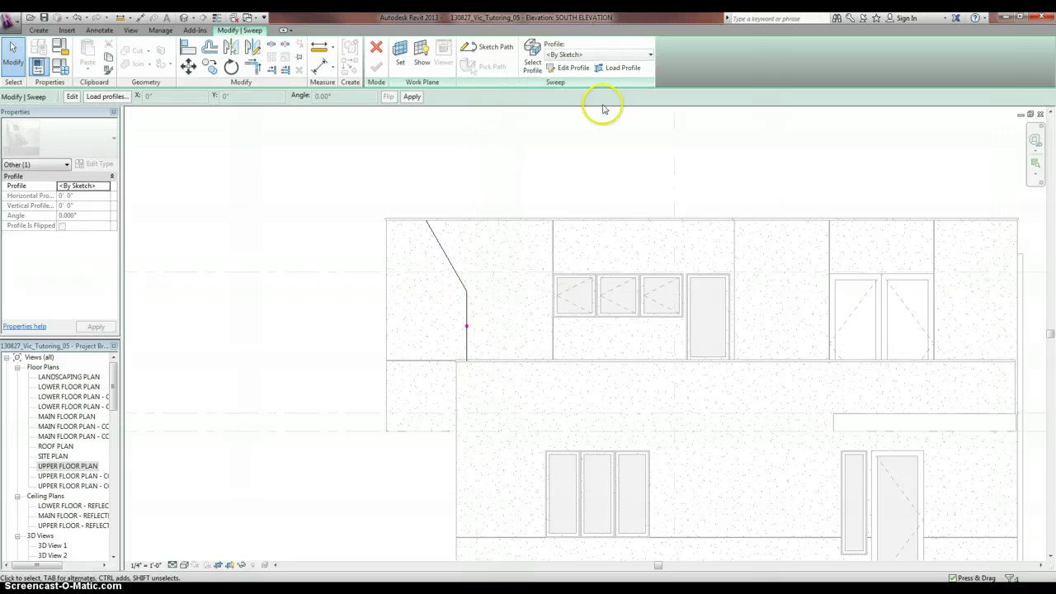
Open the Upper Floor Plan and begin editing the sweep's profile.
double_click(78, 468)
left_click(567, 70)
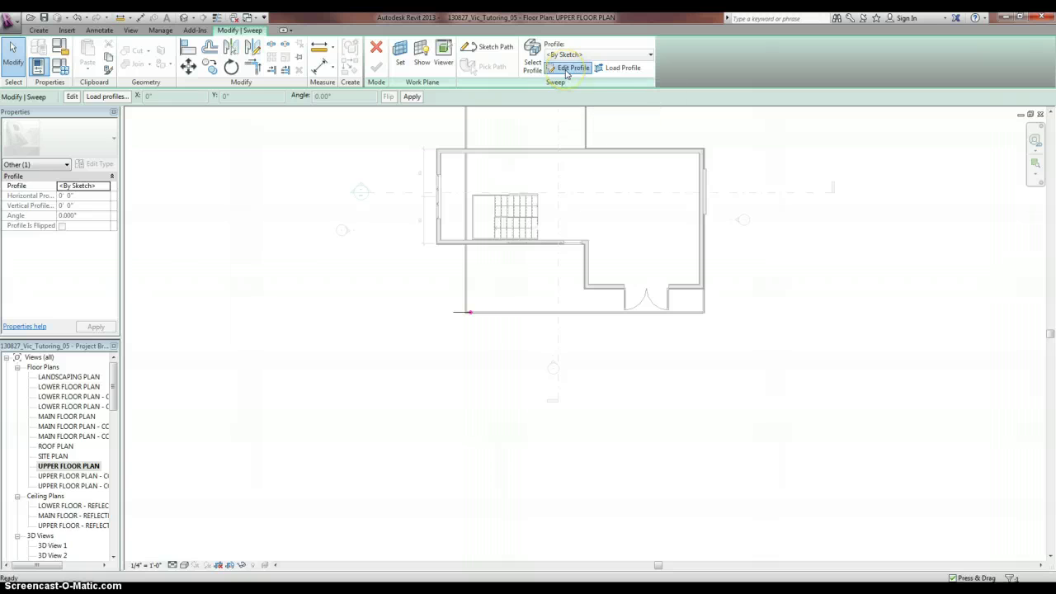
scroll(468, 315, "up", 5)
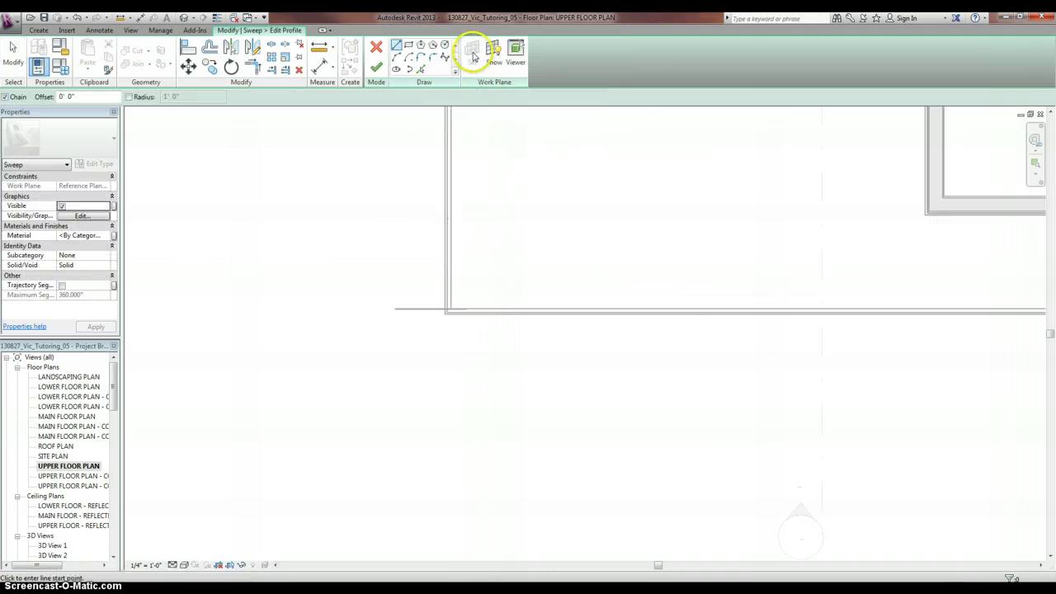
left_click(376, 47)
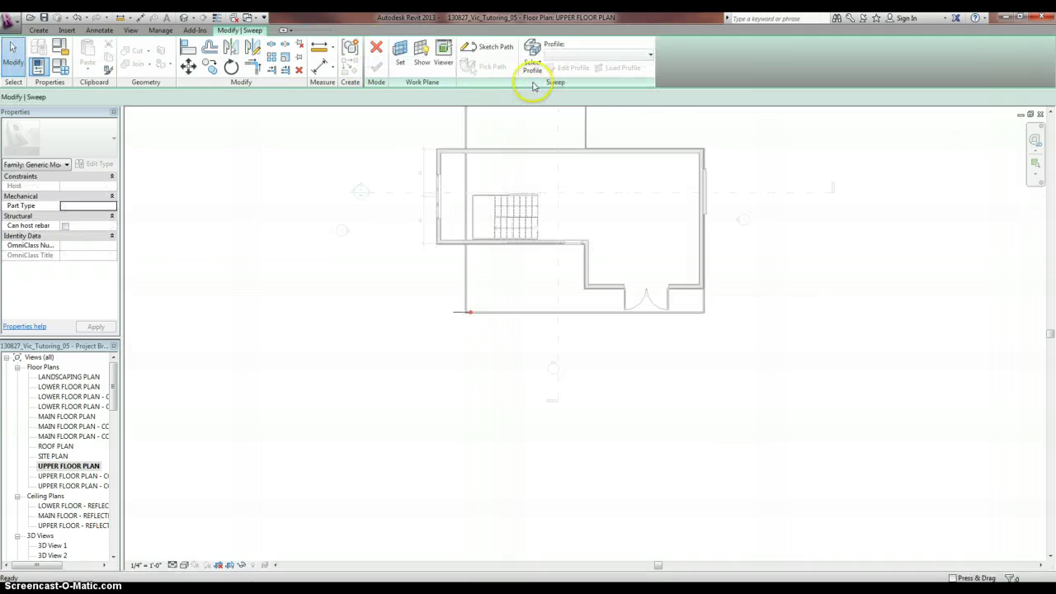
left_click(532, 63)
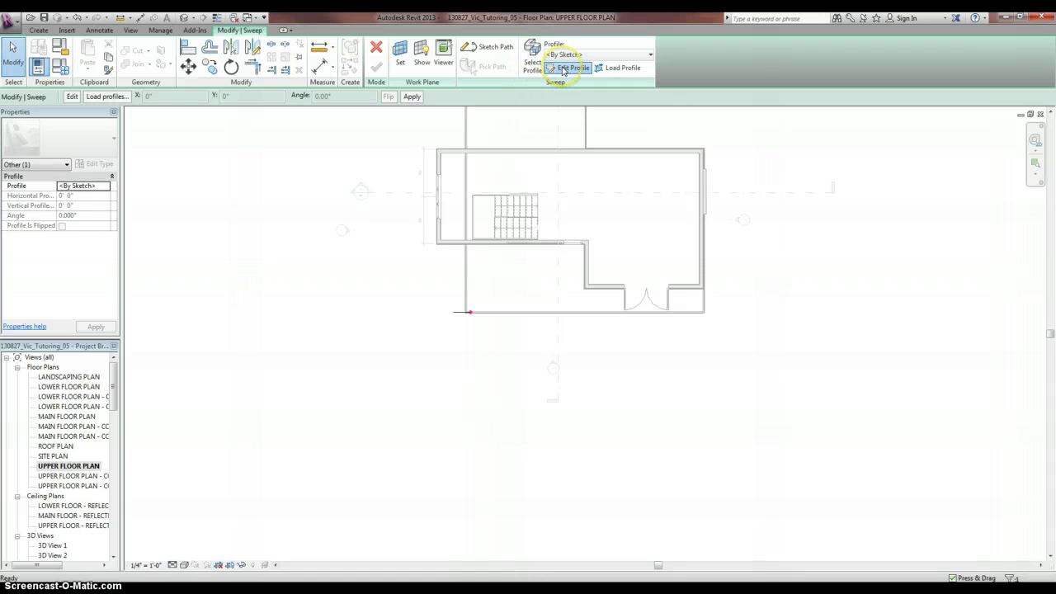
left_click(563, 69)
scroll(471, 313, "up", 6)
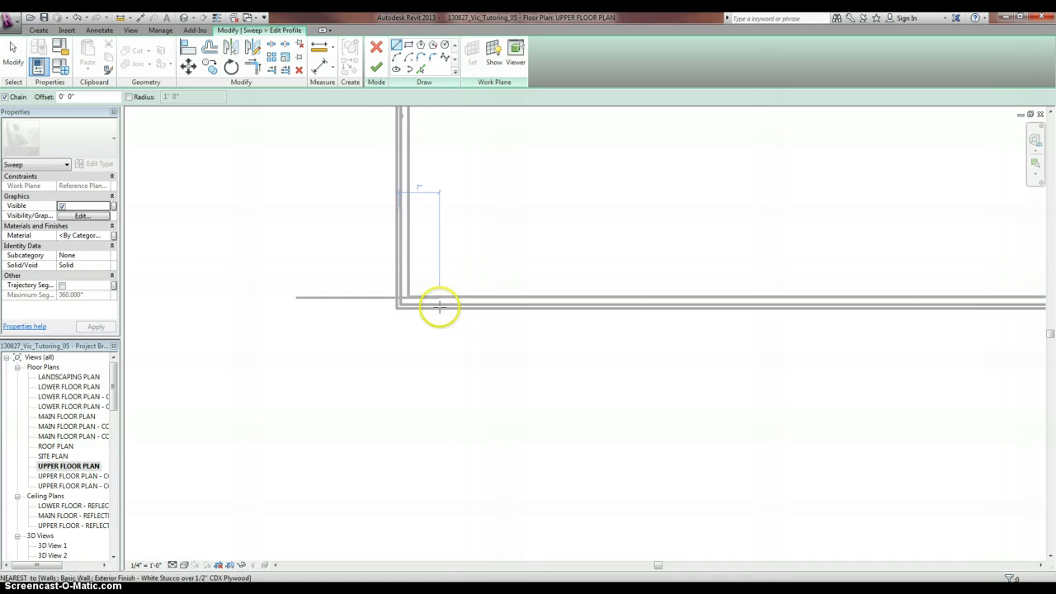
scroll(440, 297, "up", 3)
Sketch a closed square profile outline at the wall corner.
left_click(438, 290)
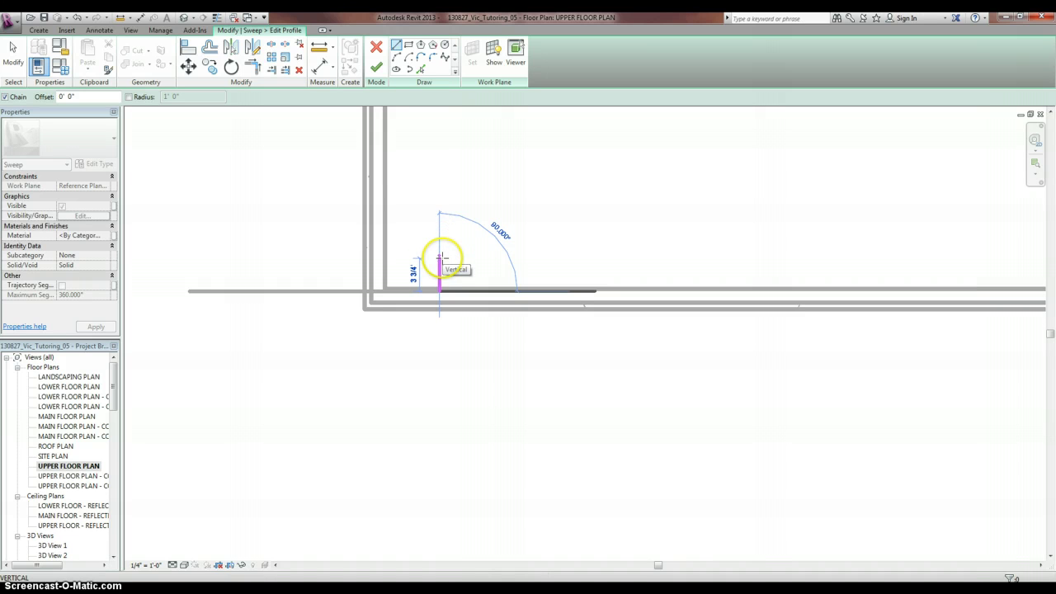
left_click(440, 255)
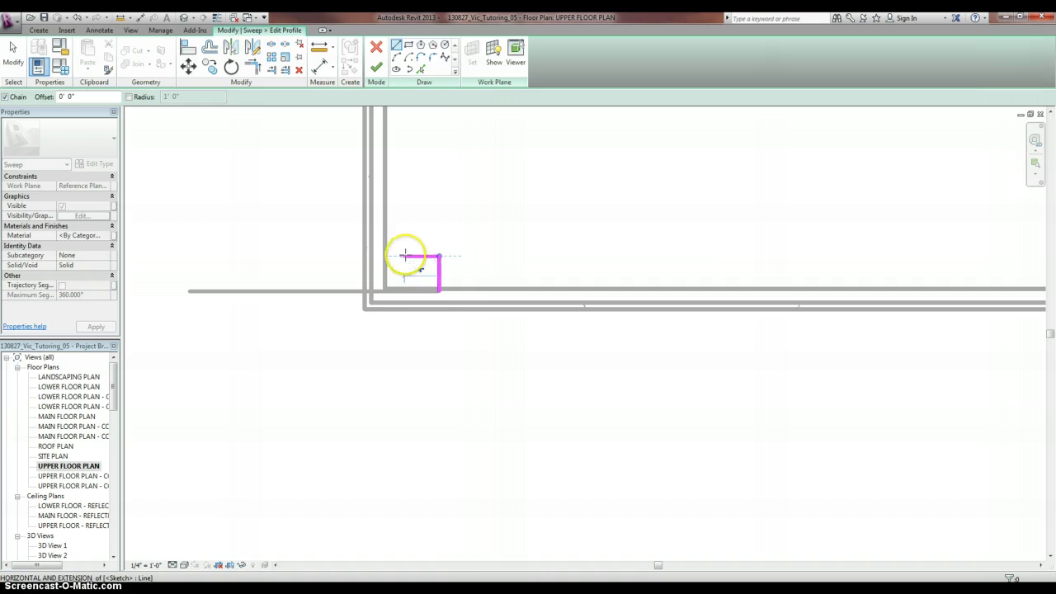
left_click(403, 256)
left_click(404, 288)
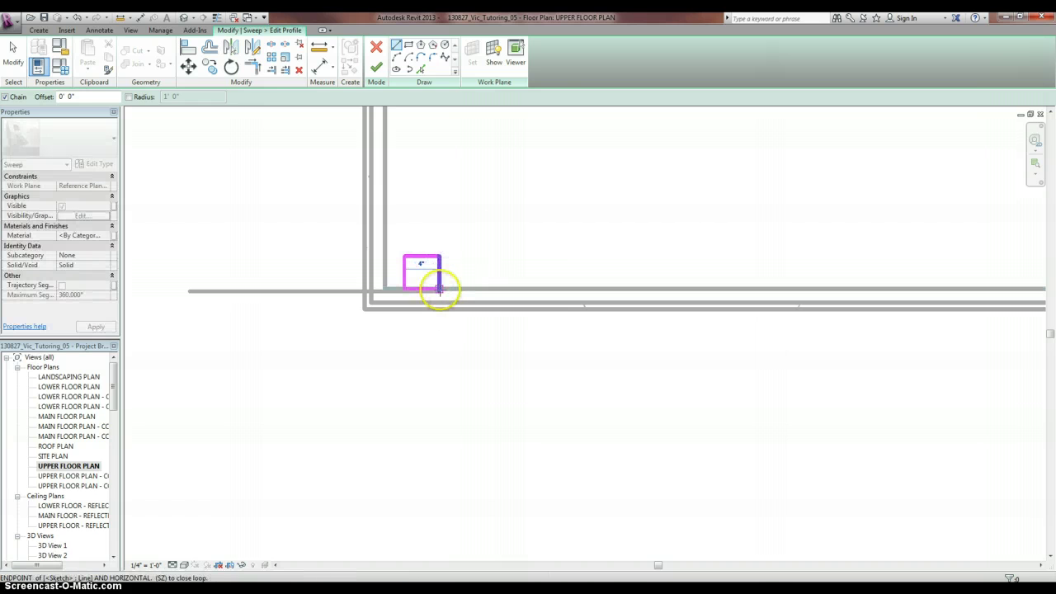
left_click(438, 290)
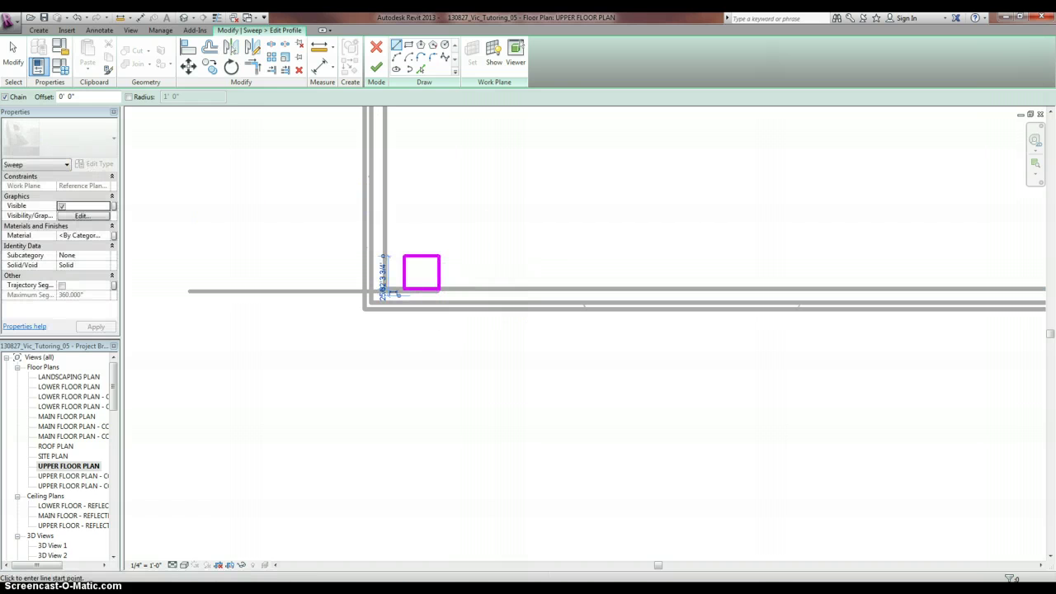
left_click(13, 58)
Set the profile's bottom edge dimension to 4".
left_click(421, 290)
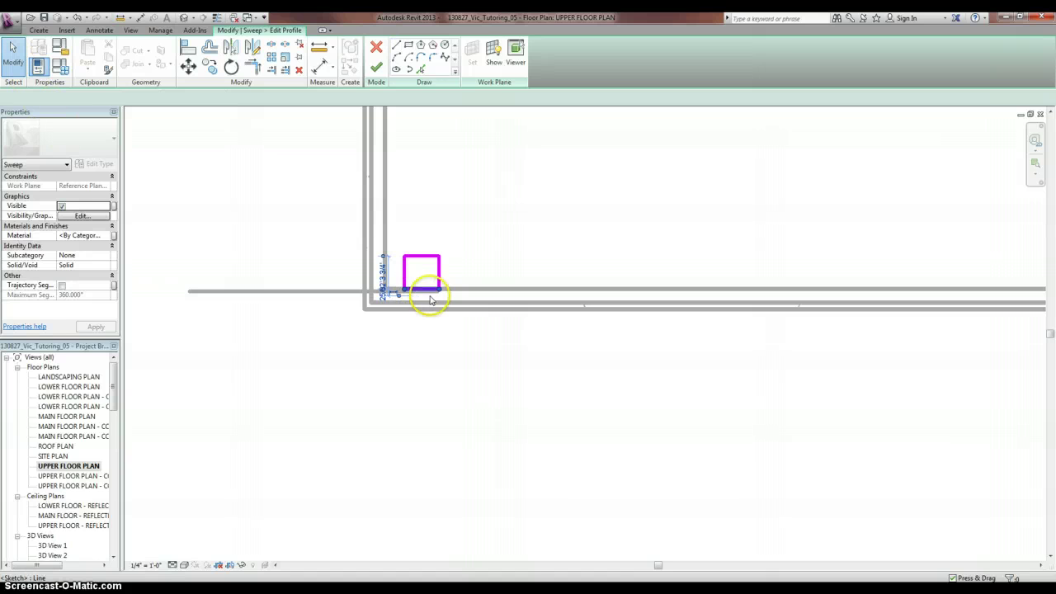
left_click(382, 269)
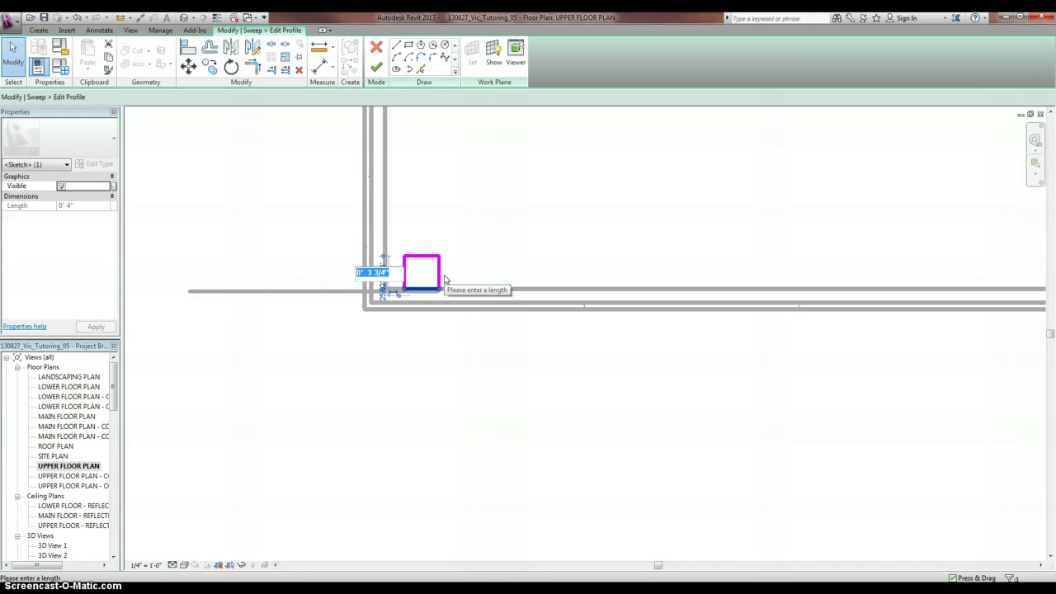
type("4")
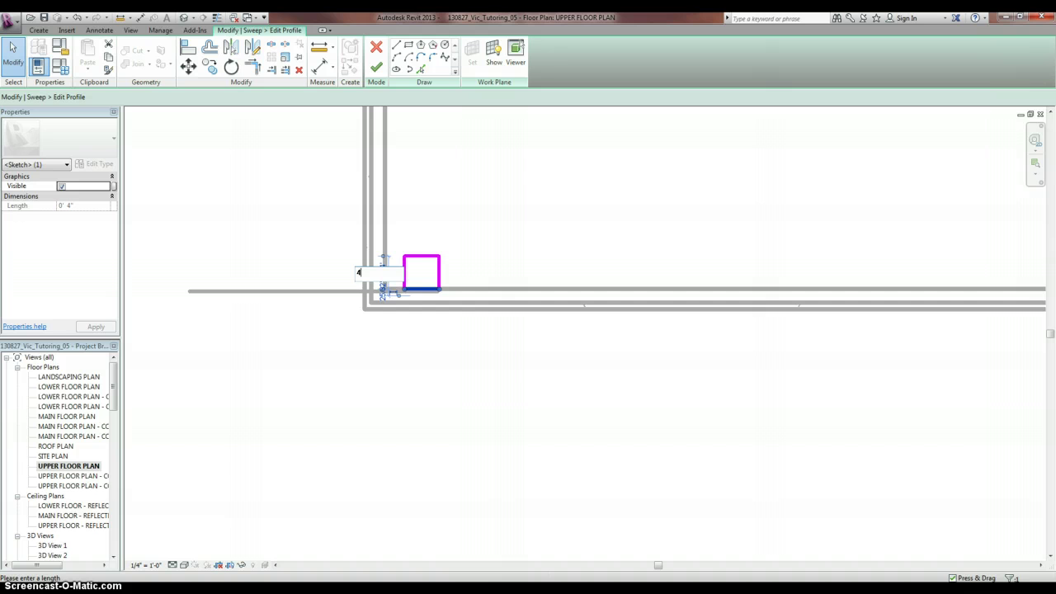
key("Return")
left_click(525, 236)
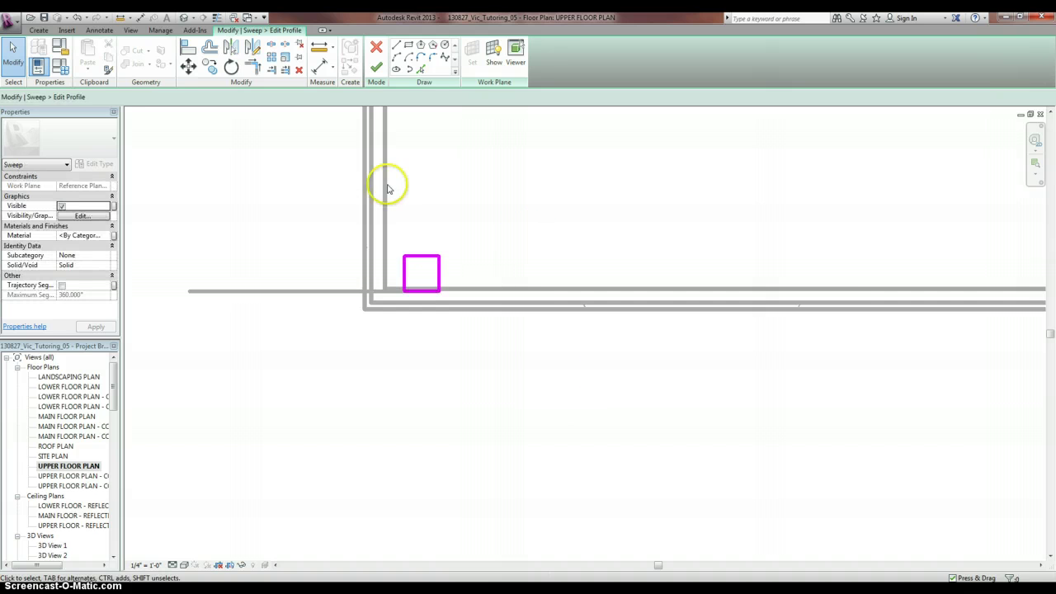
Assign the Soffit - Hardie Soffit material to the sweep.
left_click(108, 236)
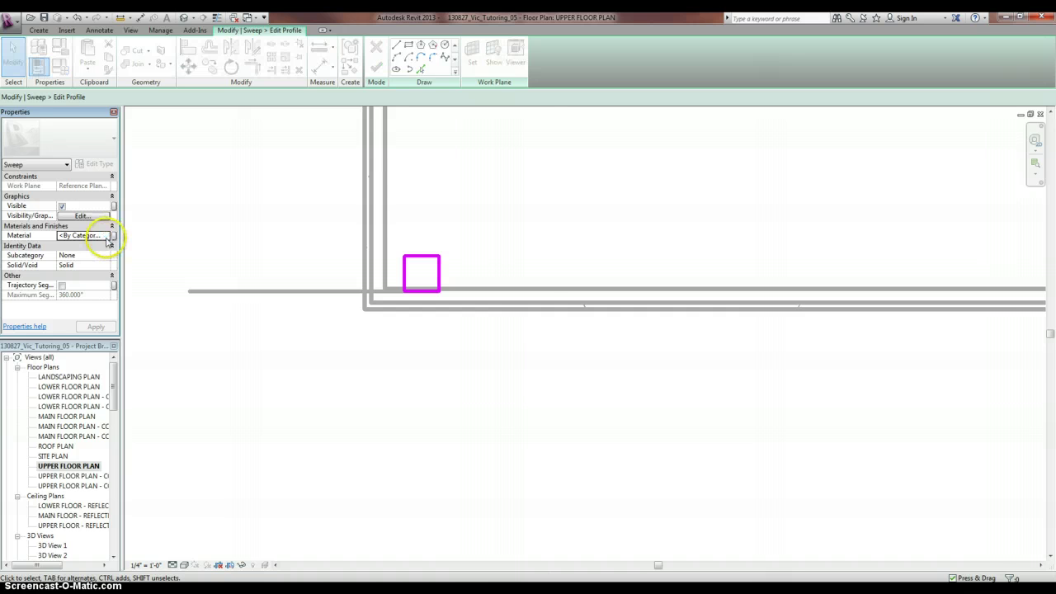
left_click(108, 236)
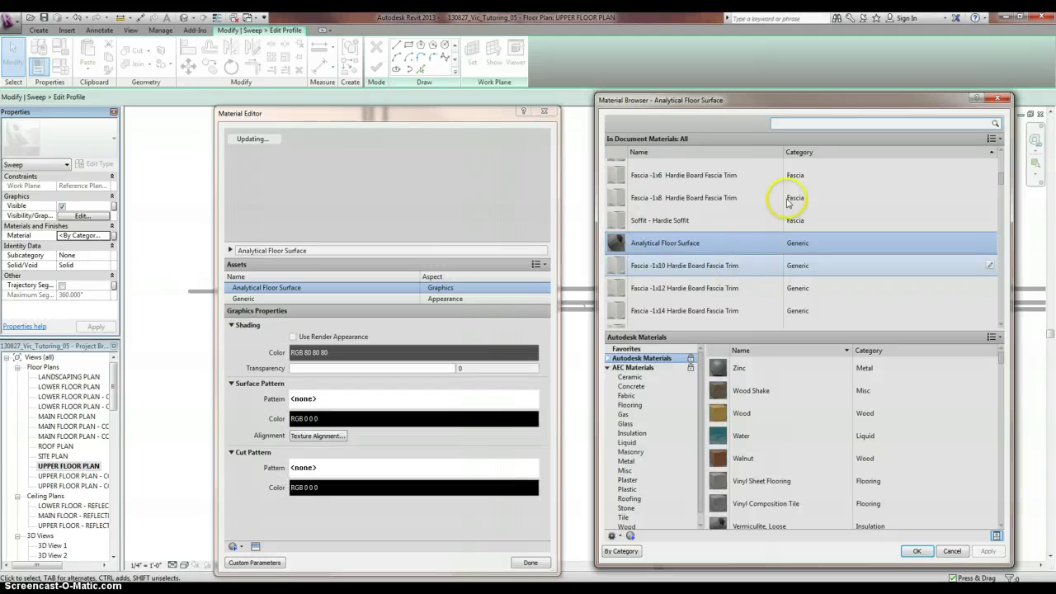
left_click(726, 217)
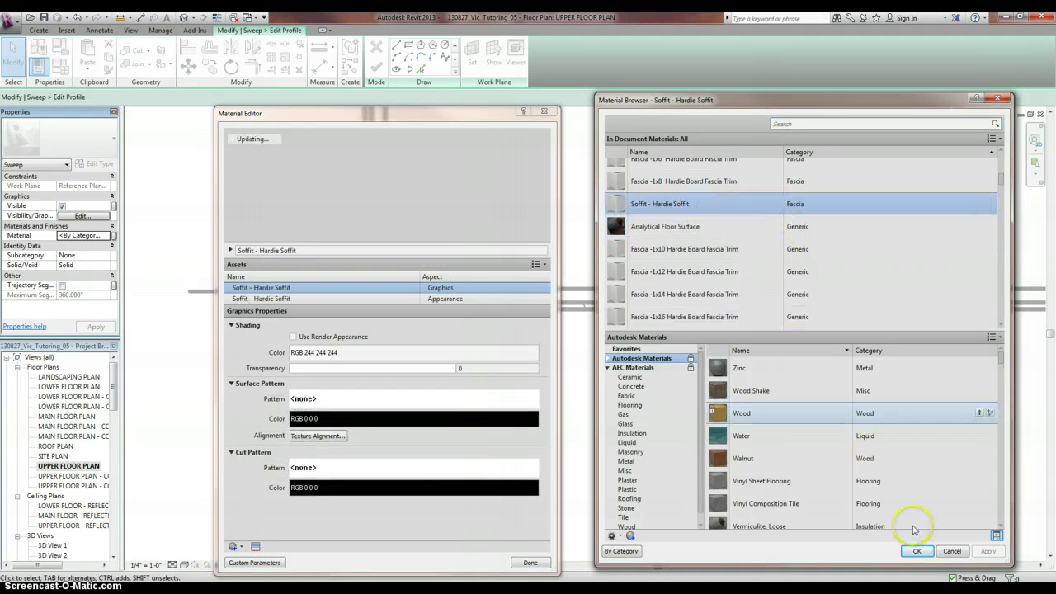
left_click(916, 551)
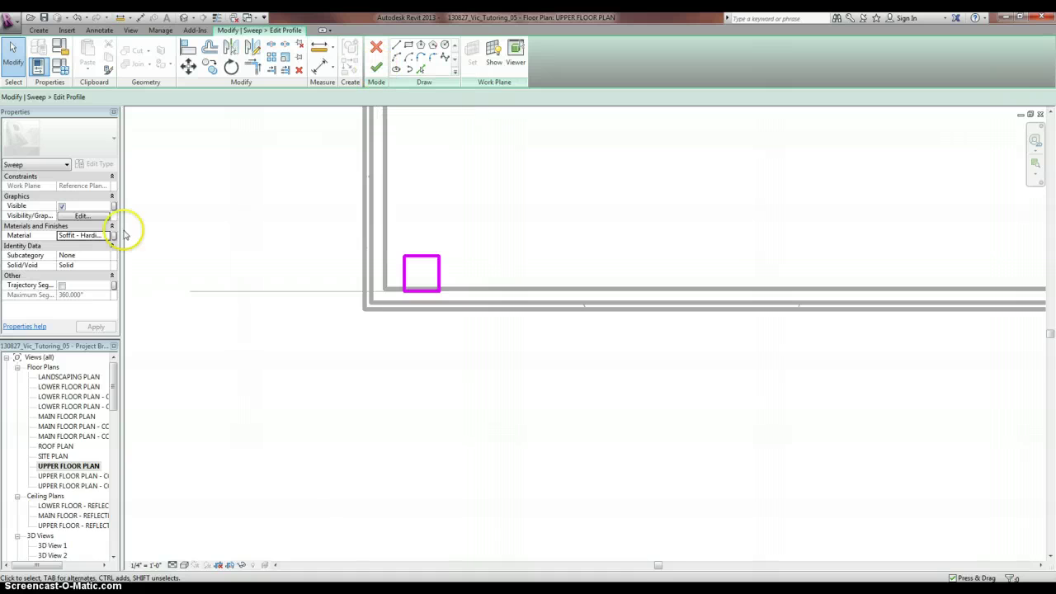
Link the material to a new family parameter named Material and finish the profile.
left_click(114, 236)
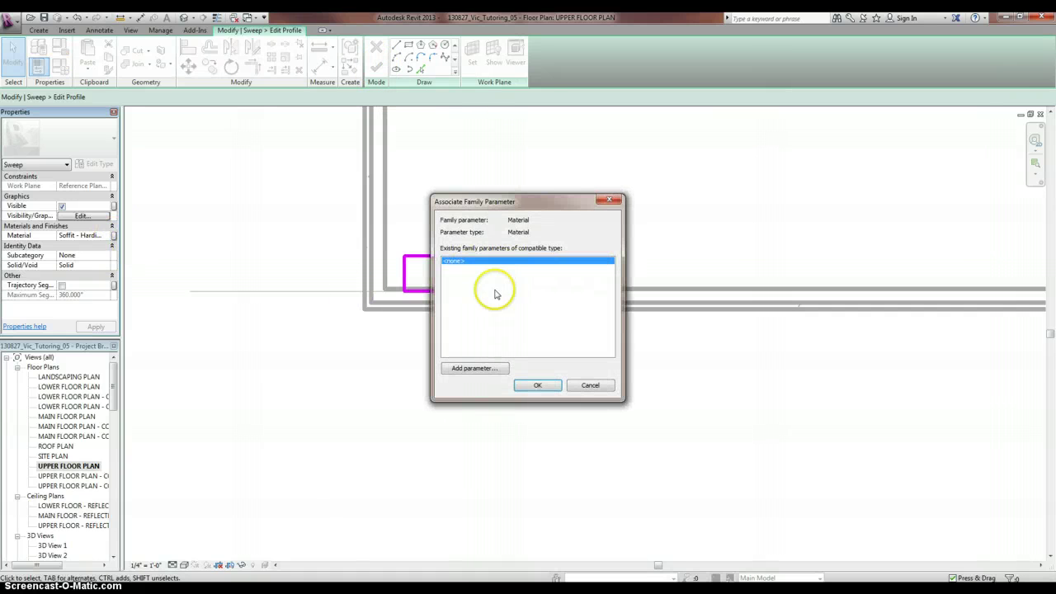
left_click(474, 370)
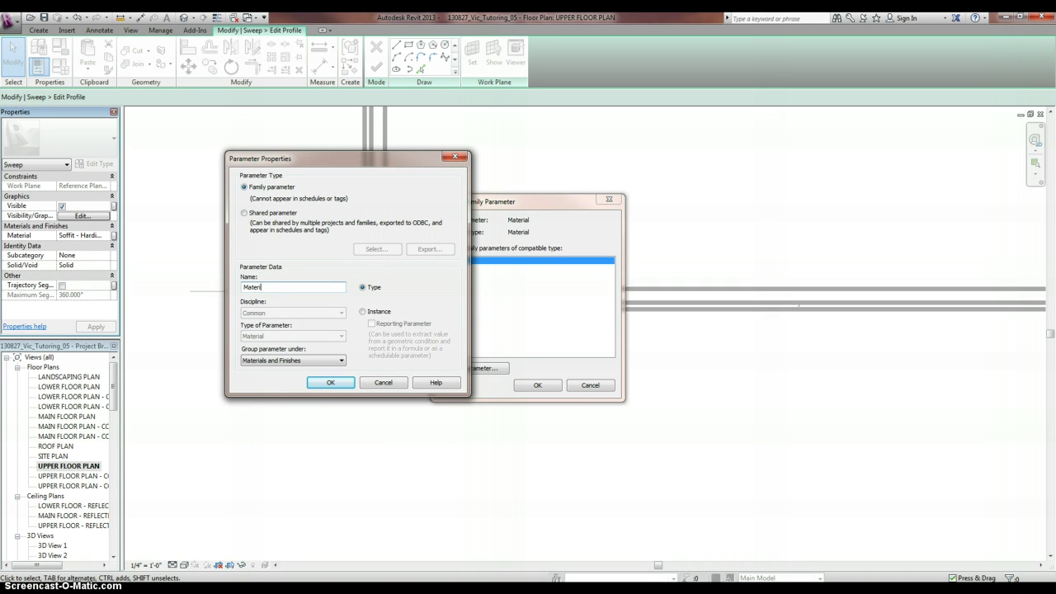
left_click(330, 382)
left_click(537, 385)
left_click(376, 70)
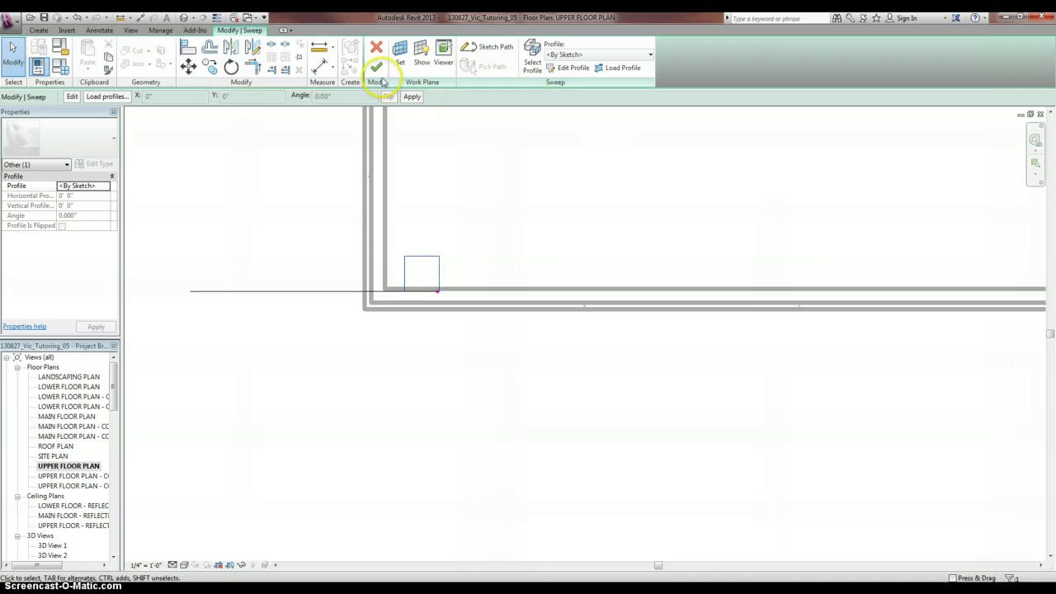
Finish the sweep and complete the in-place column model.
left_click(377, 70)
left_click(419, 259)
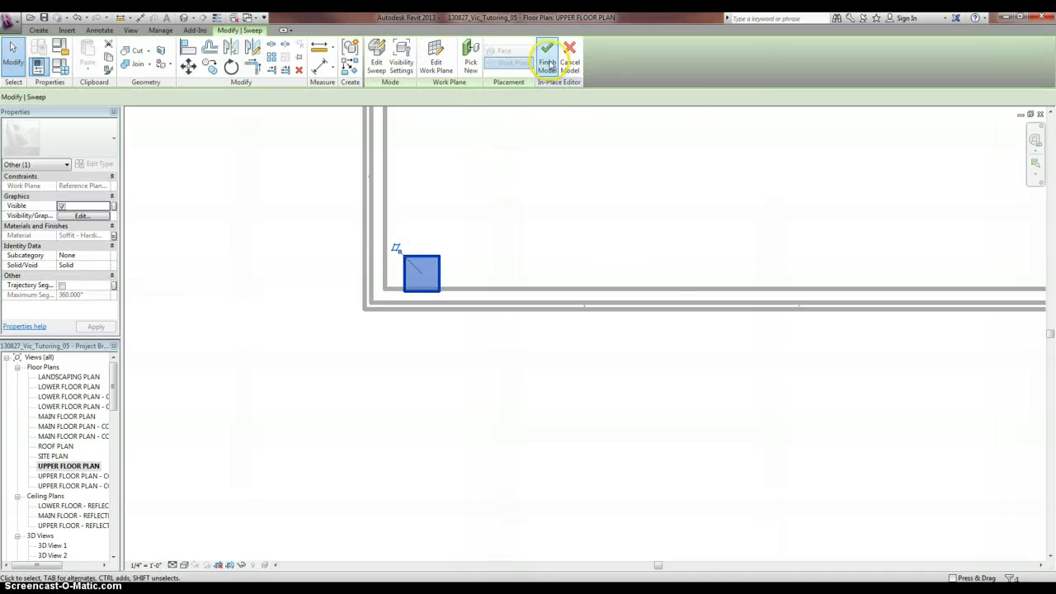
left_click(549, 63)
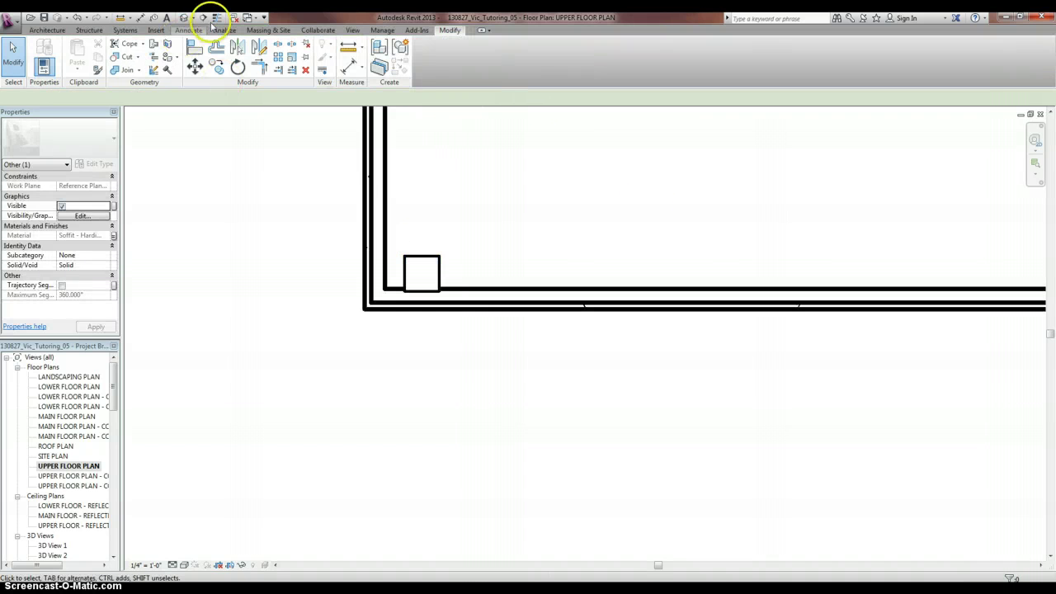
Open the default 3D view, select the column, and orbit to see the whole building.
left_click(184, 16)
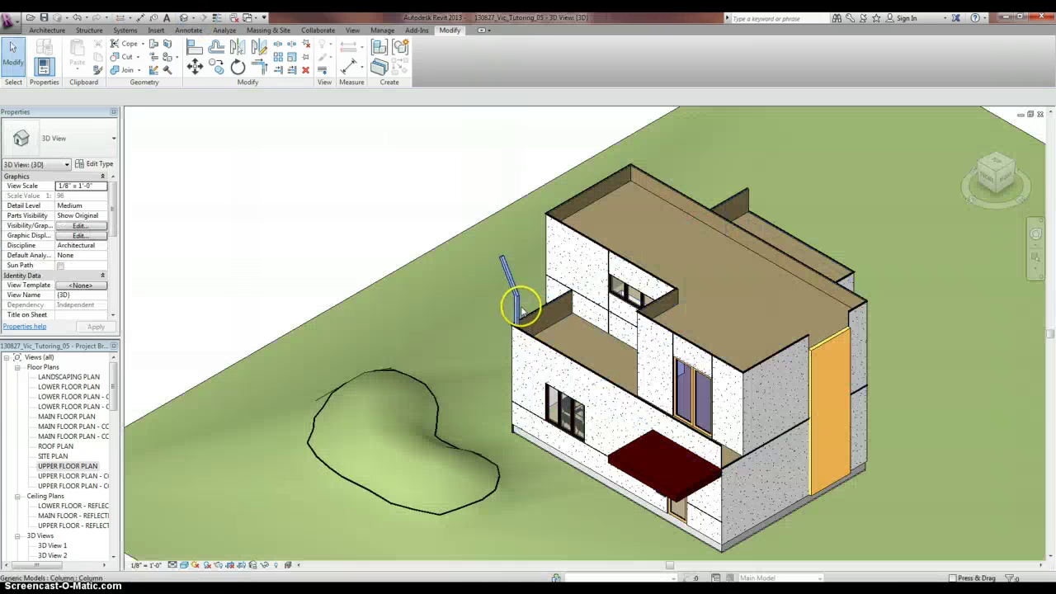
scroll(516, 310, "up", 3)
scroll(516, 312, "up", 1)
left_click(516, 314)
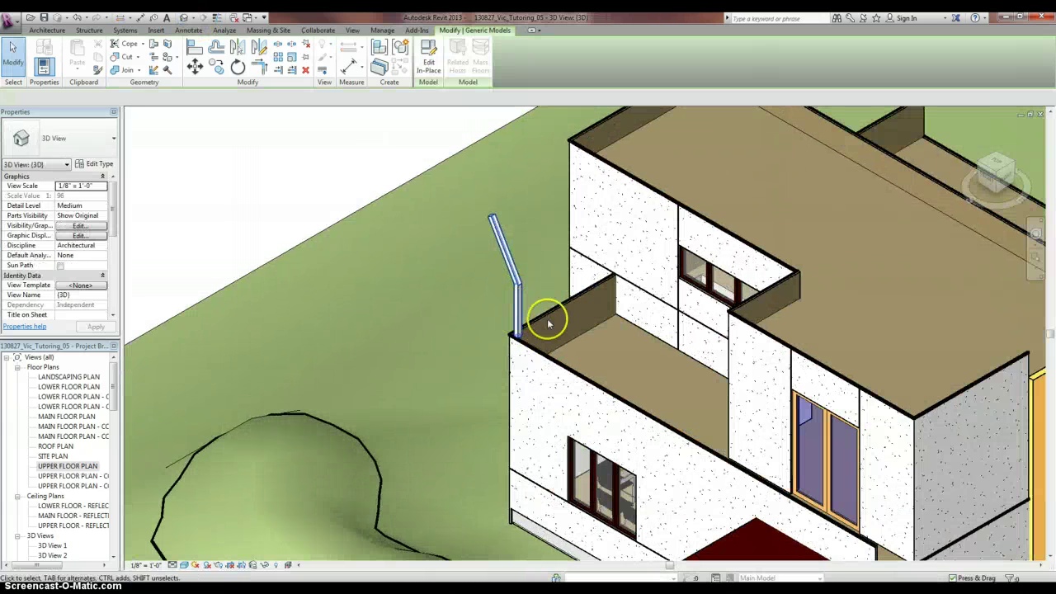
middle_click_drag(617, 355, 690, 349, "shift")
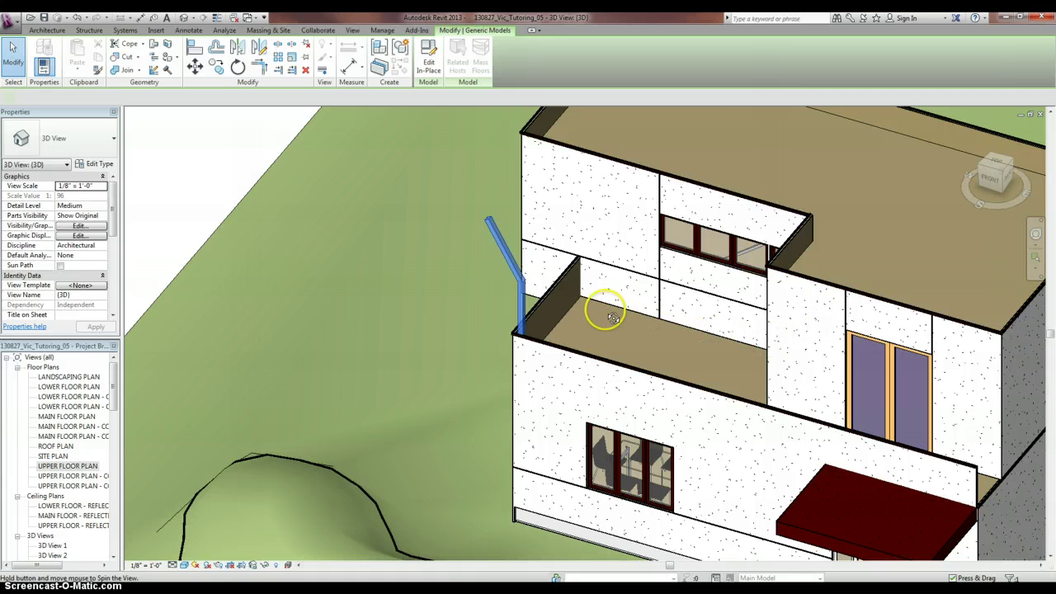
middle_click_drag(474, 208, 537, 272, "shift")
middle_click_drag(627, 374, 723, 374, "shift")
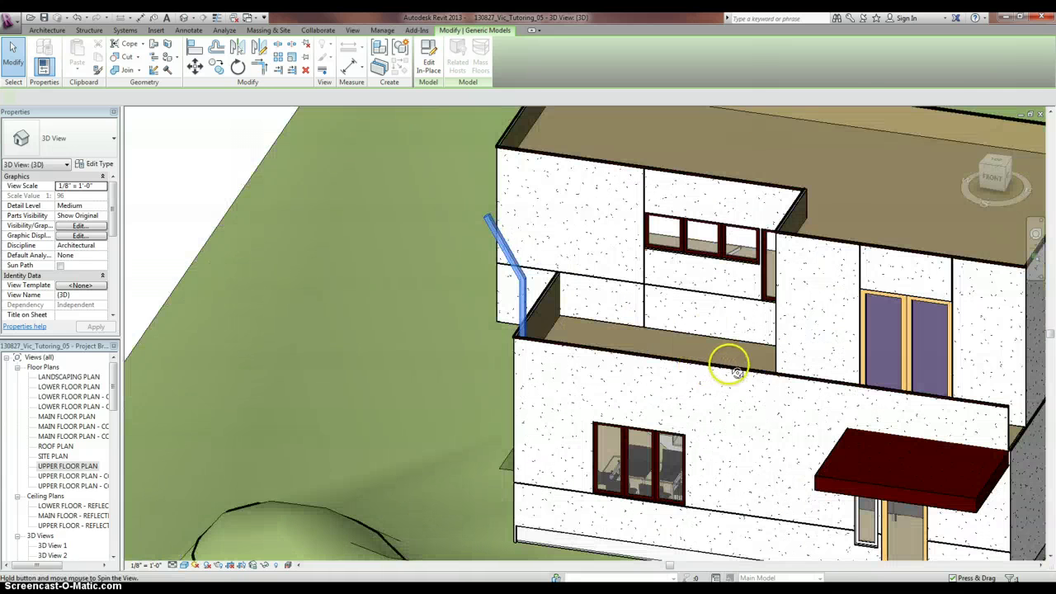
middle_click_drag(837, 320, 523, 236, "shift")
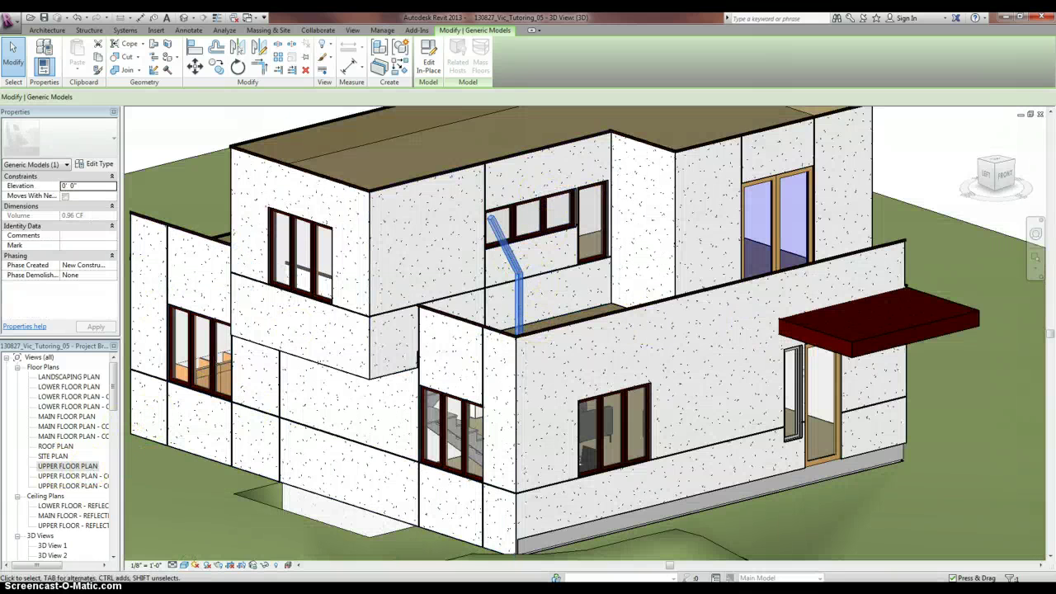
Check the column's Type Properties, confirming Material is Soffit - Hardie Soffit.
key("Escape")
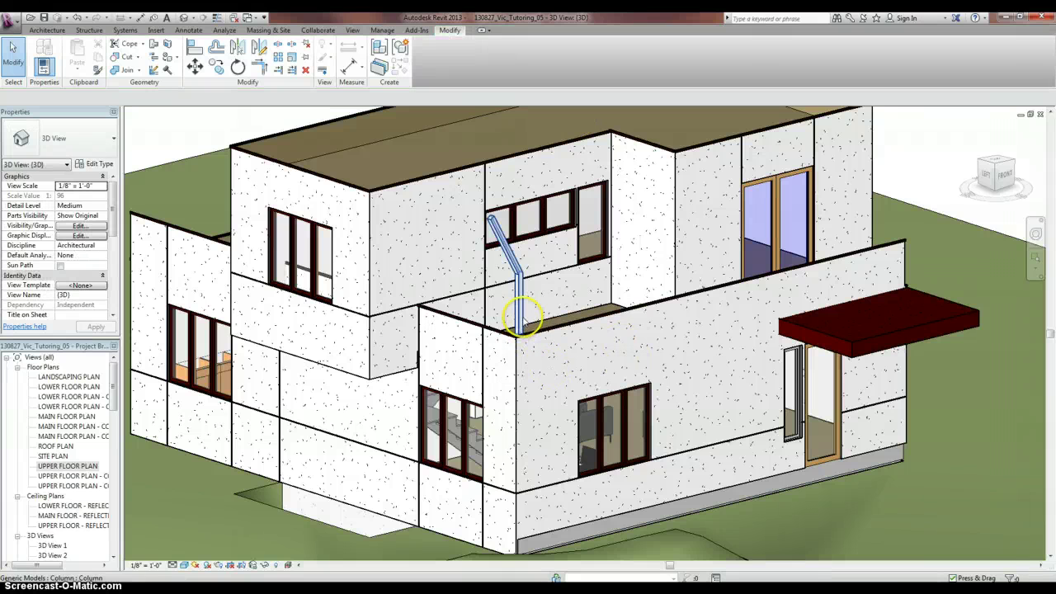
left_click(519, 315)
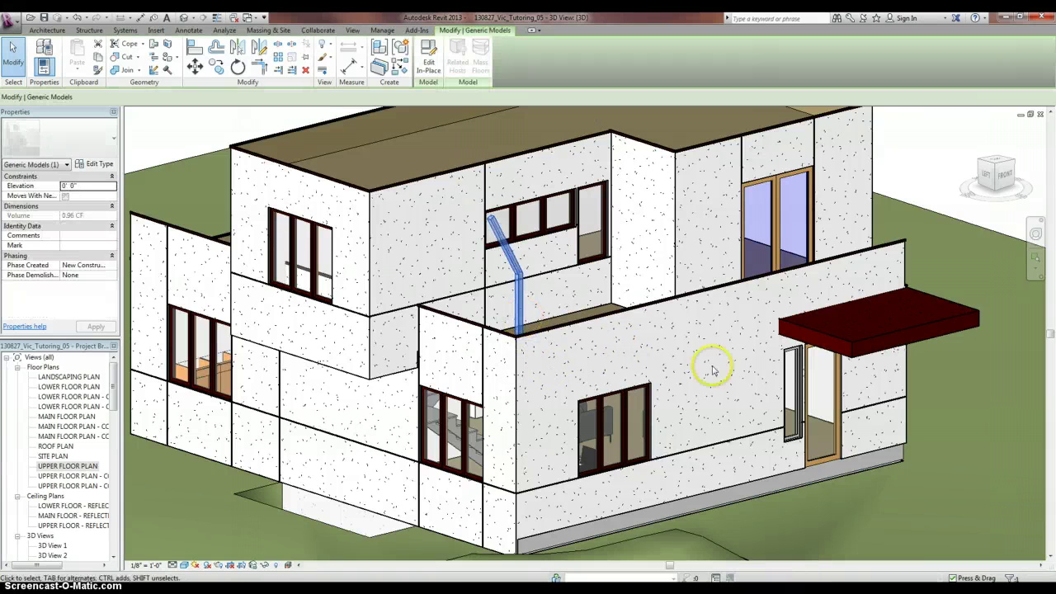
left_click(93, 165)
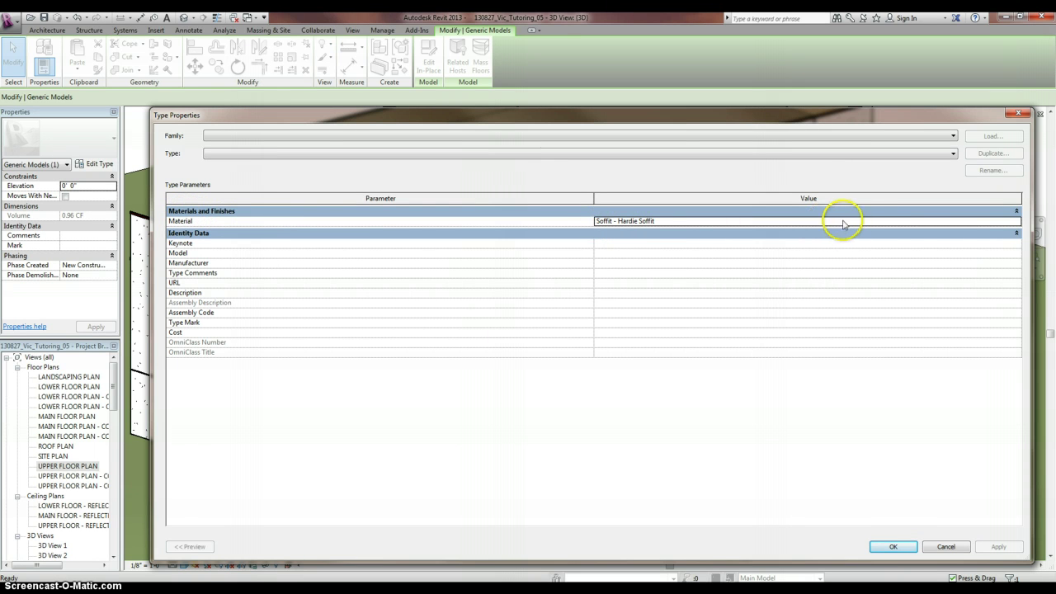
left_click(899, 547)
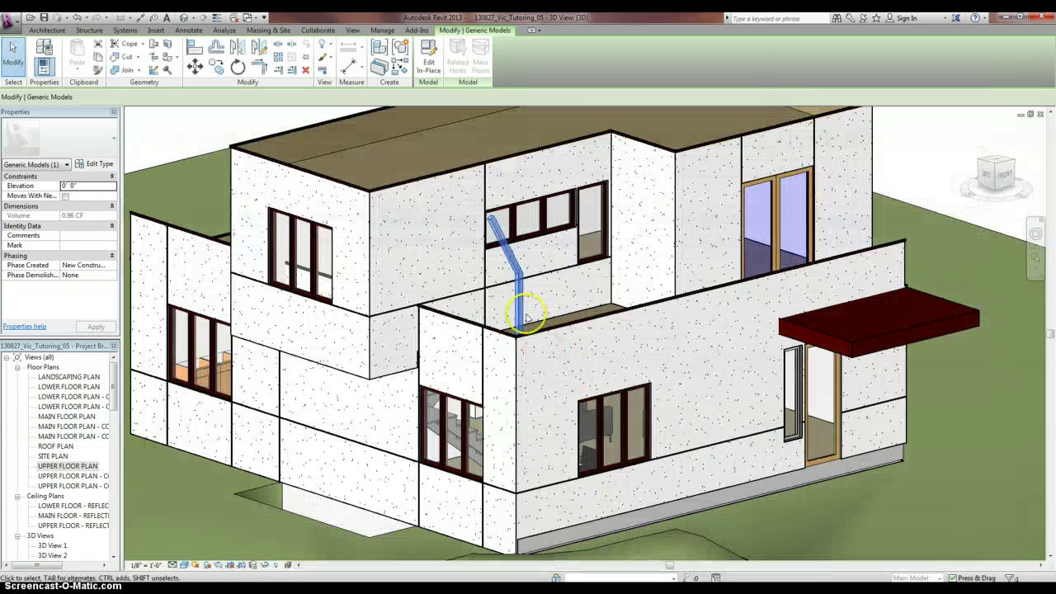
Edit the column model in place and select its sweep.
left_click(435, 61)
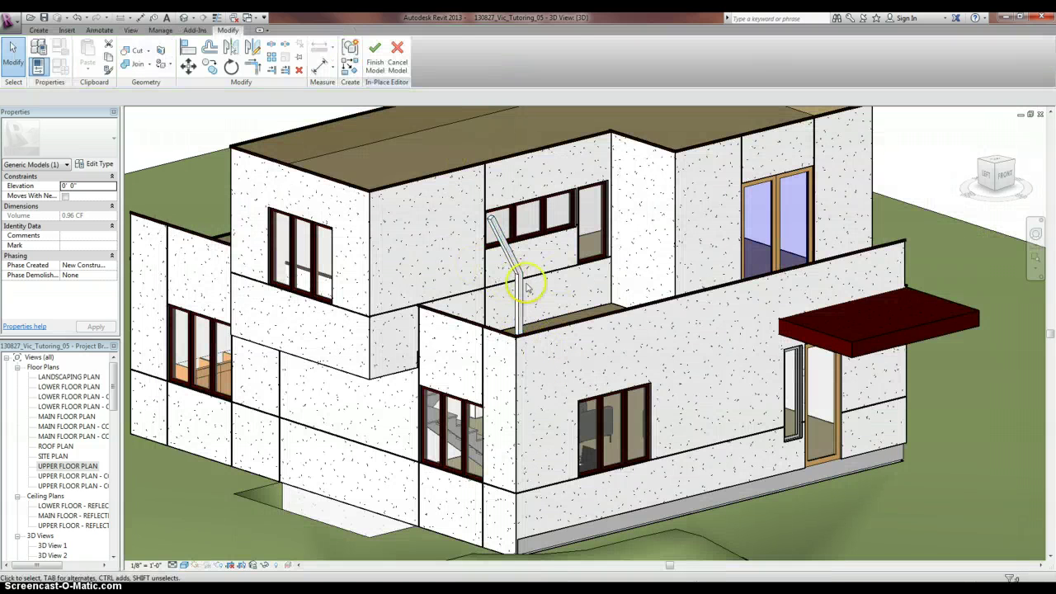
left_click(527, 278)
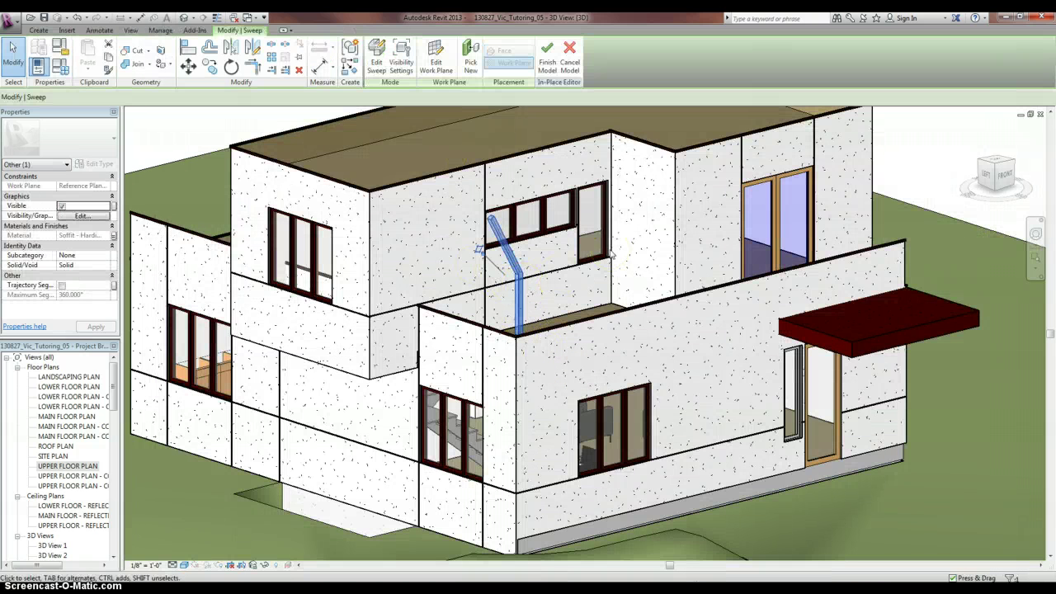
scroll(566, 217, "up", 1)
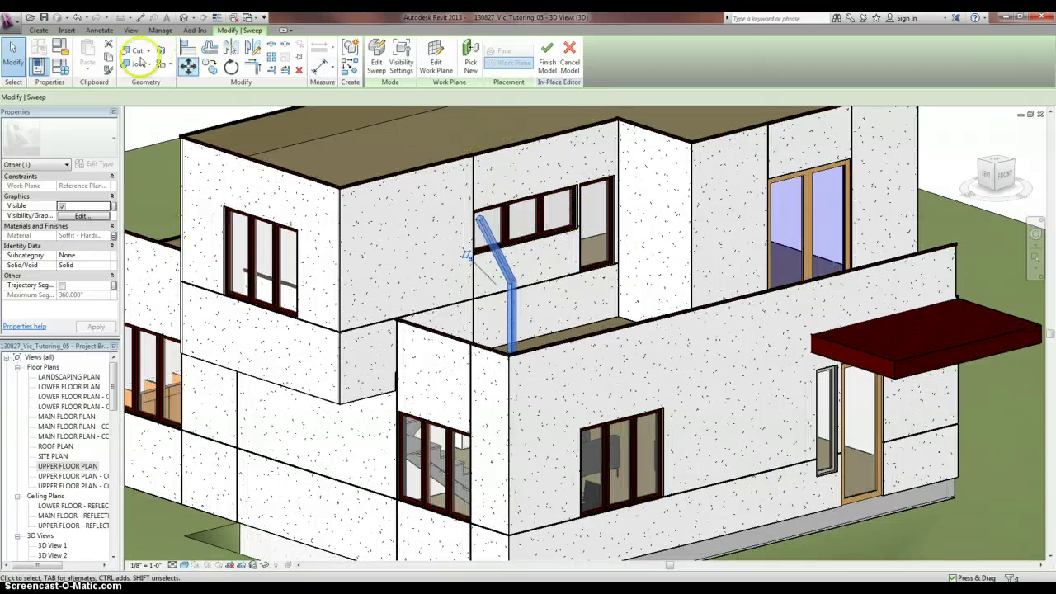
left_click(39, 31)
left_click(208, 73)
left_click(337, 18)
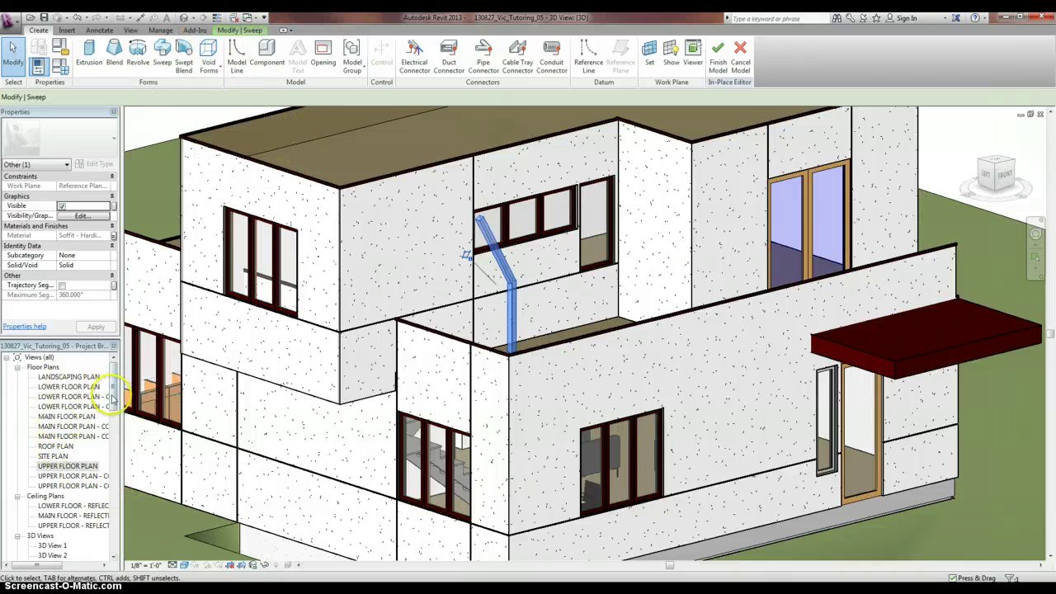
left_click(116, 435)
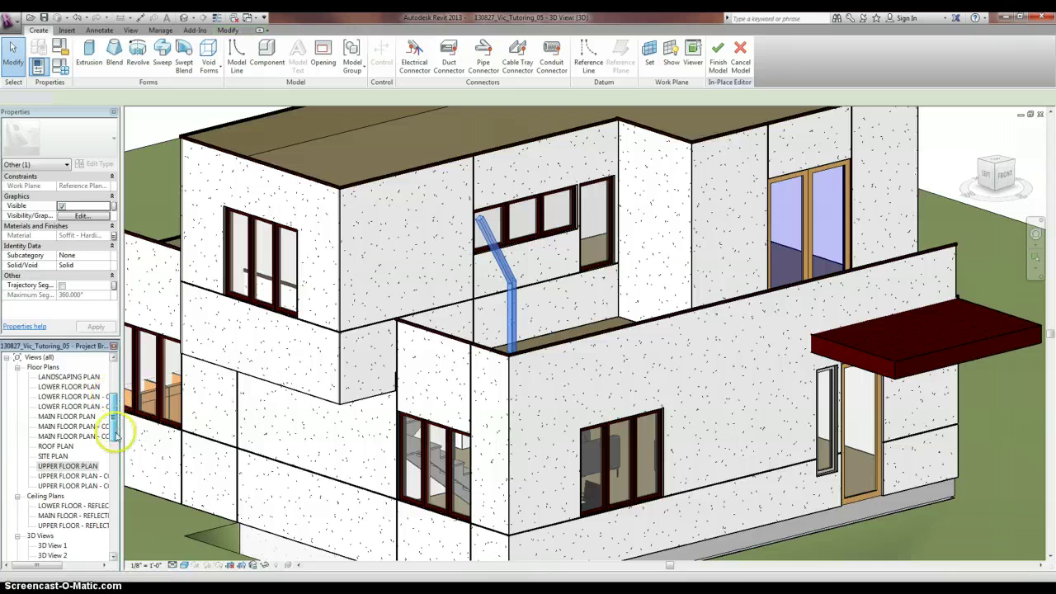
Go to the South Elevation view and select the sweep there.
double_click(66, 416)
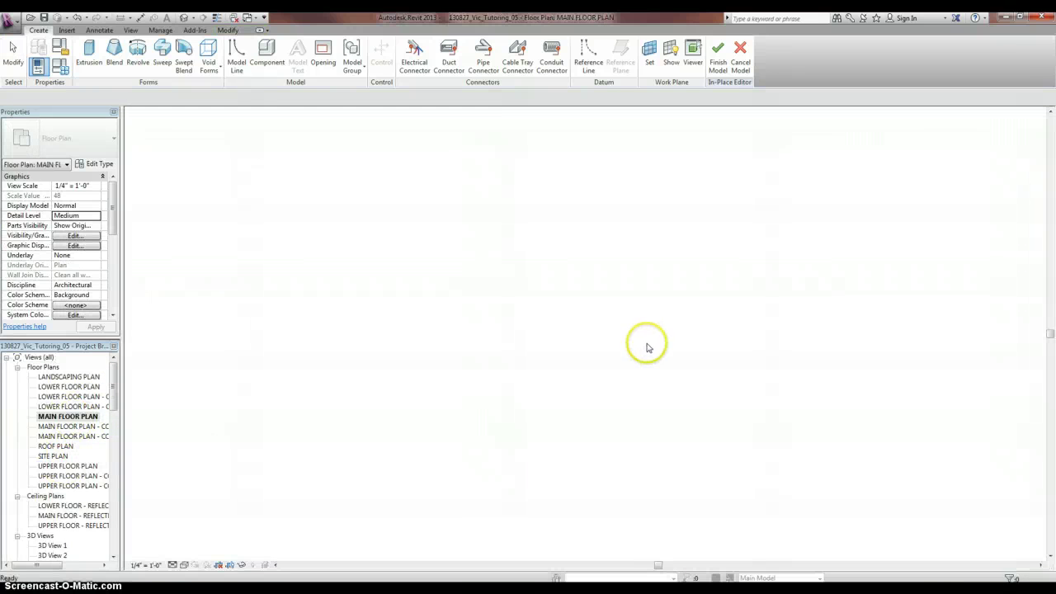
left_click_drag(119, 388, 116, 457)
left_click(58, 386)
scroll(62, 395, "up", 3)
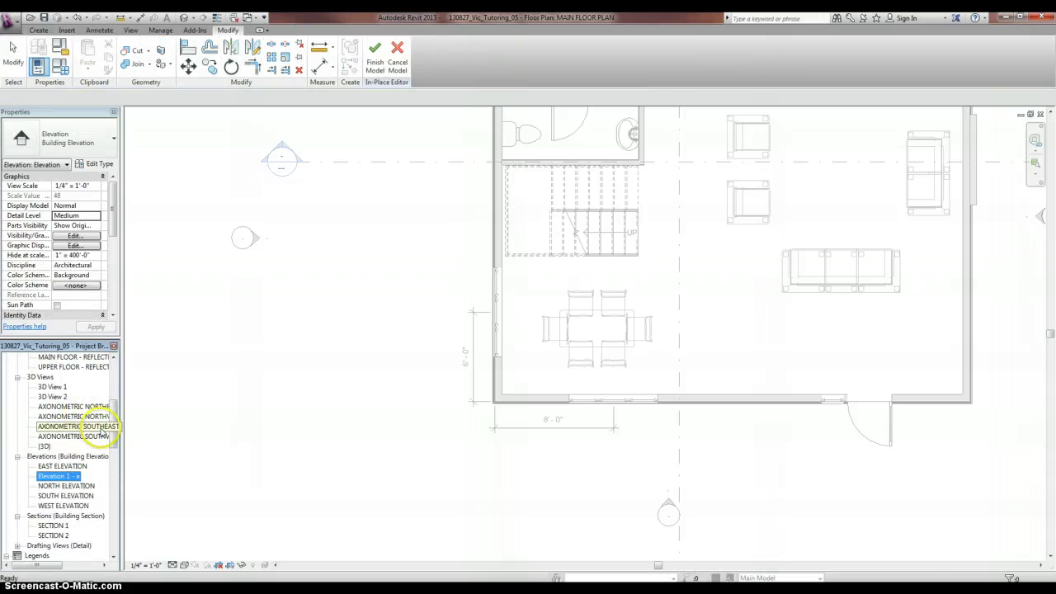
double_click(66, 495)
left_click(443, 228)
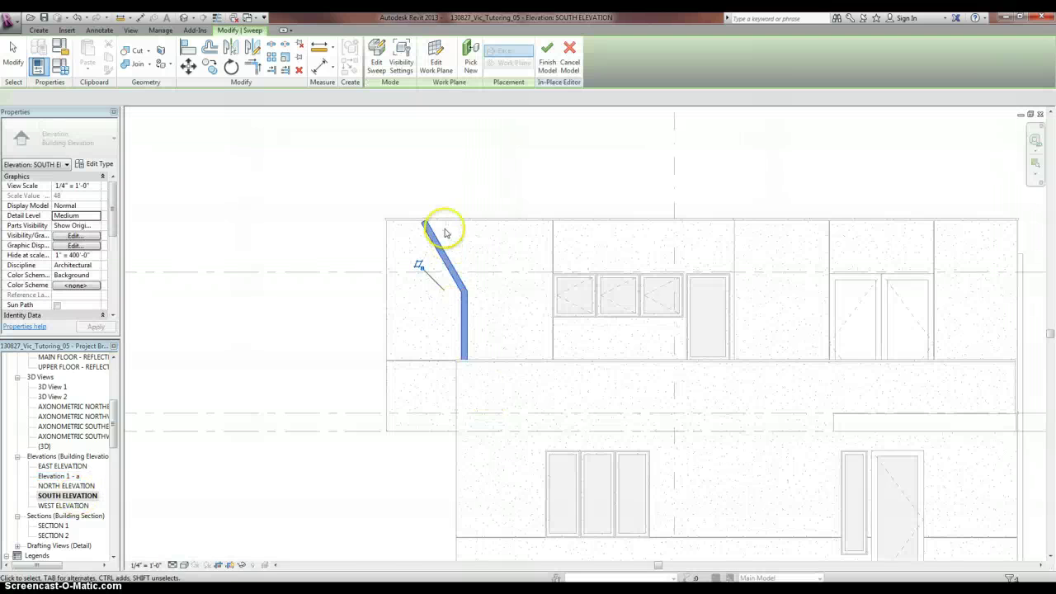
scroll(451, 228, "up", 2)
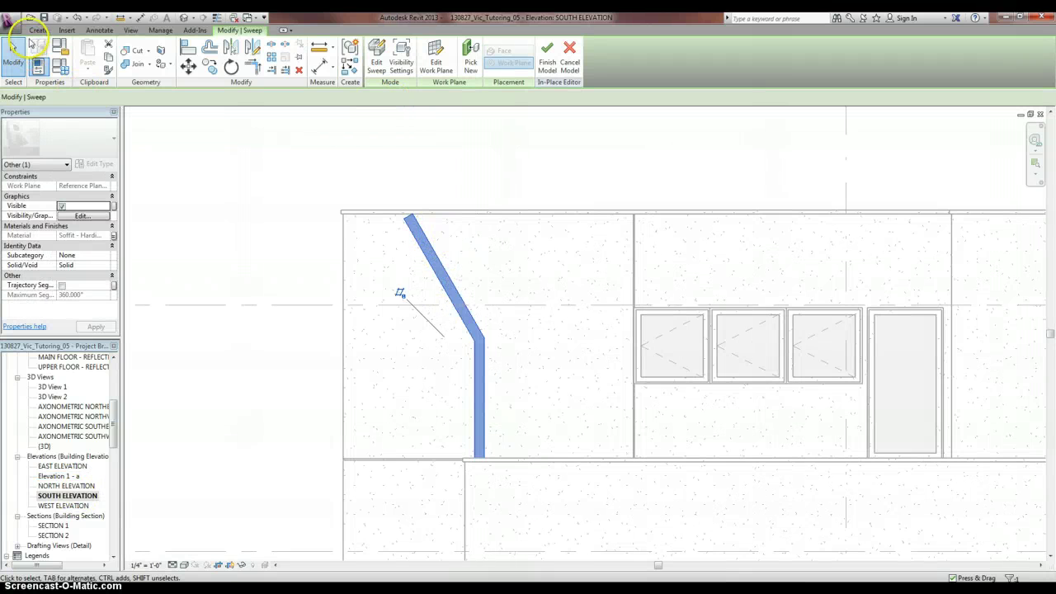
Start a void extrusion on the Ref For Family work plane.
left_click(36, 30)
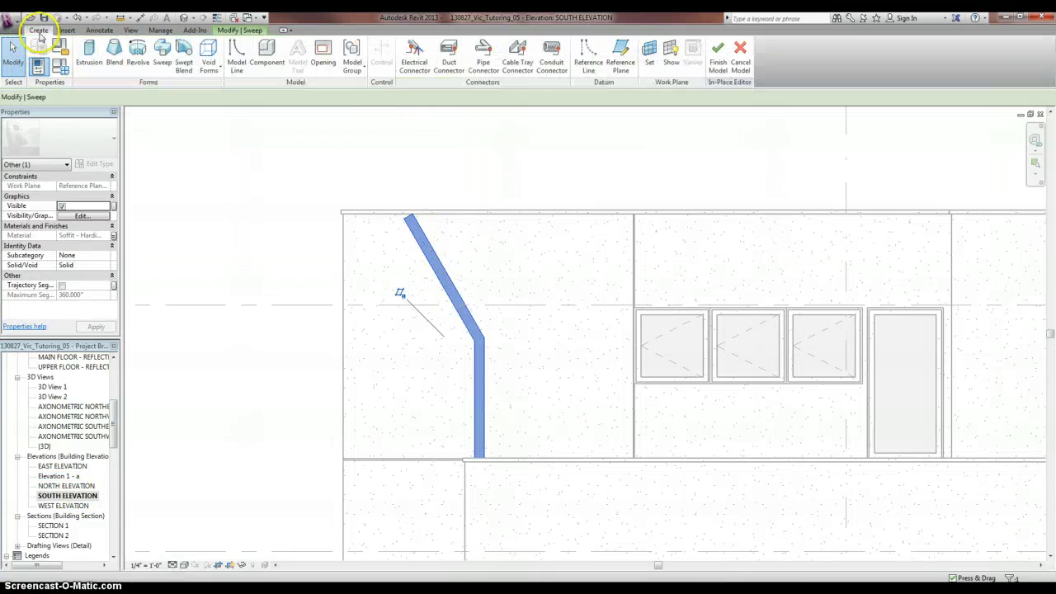
left_click(208, 64)
left_click(246, 91)
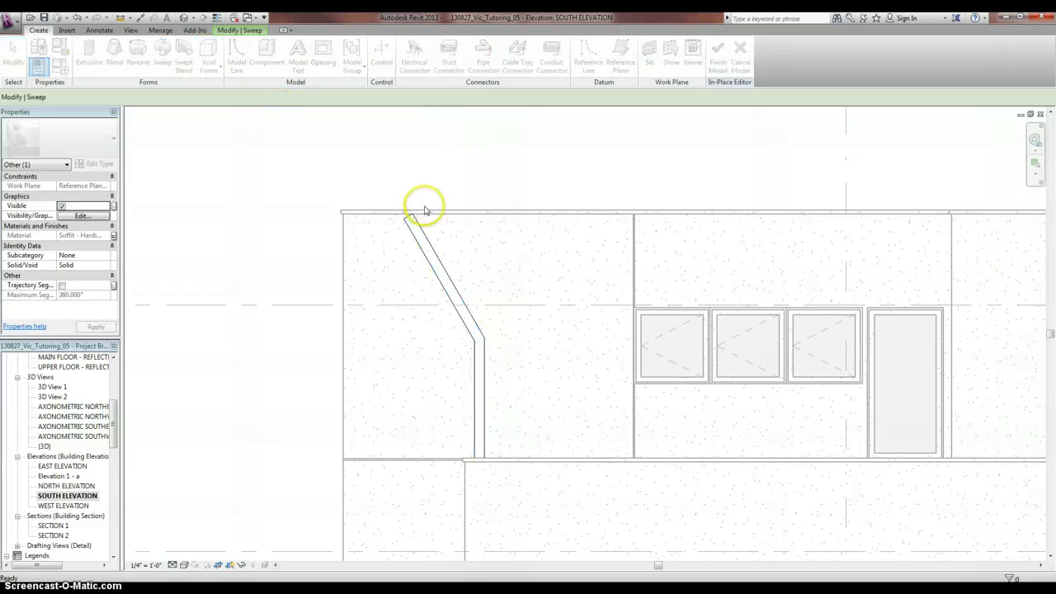
left_click(685, 372)
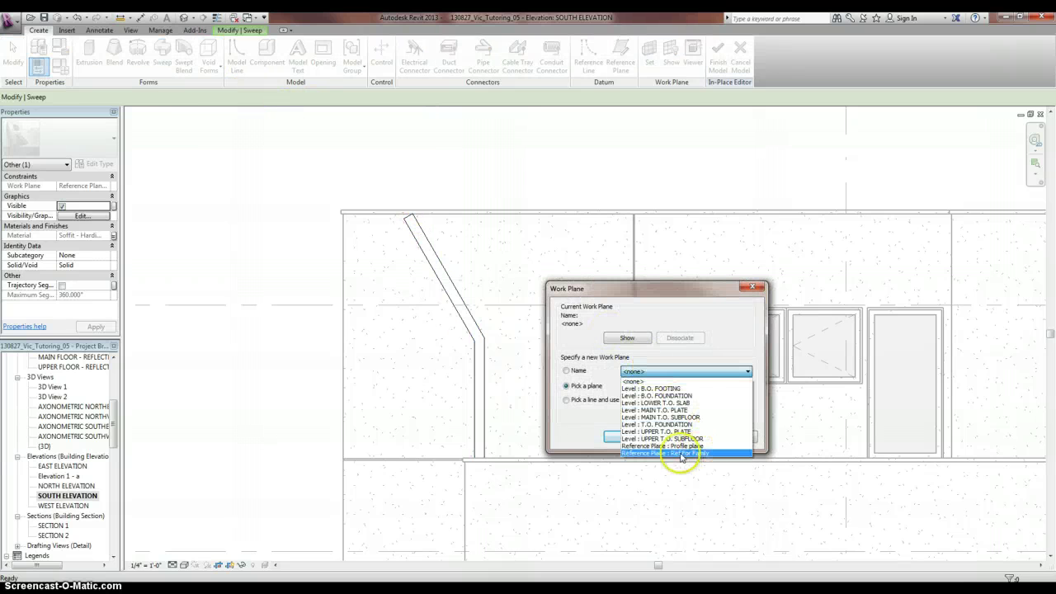
left_click(672, 452)
left_click(619, 435)
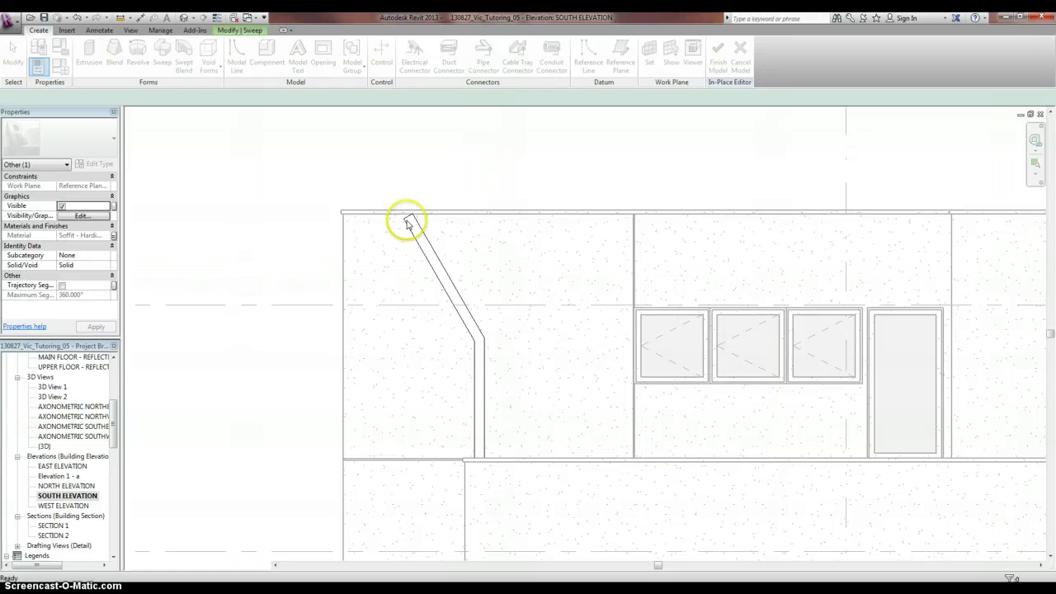
Sketch a triangular void at the sweep top, set Extrusion End to 4", and finish.
scroll(404, 219, "up", 3)
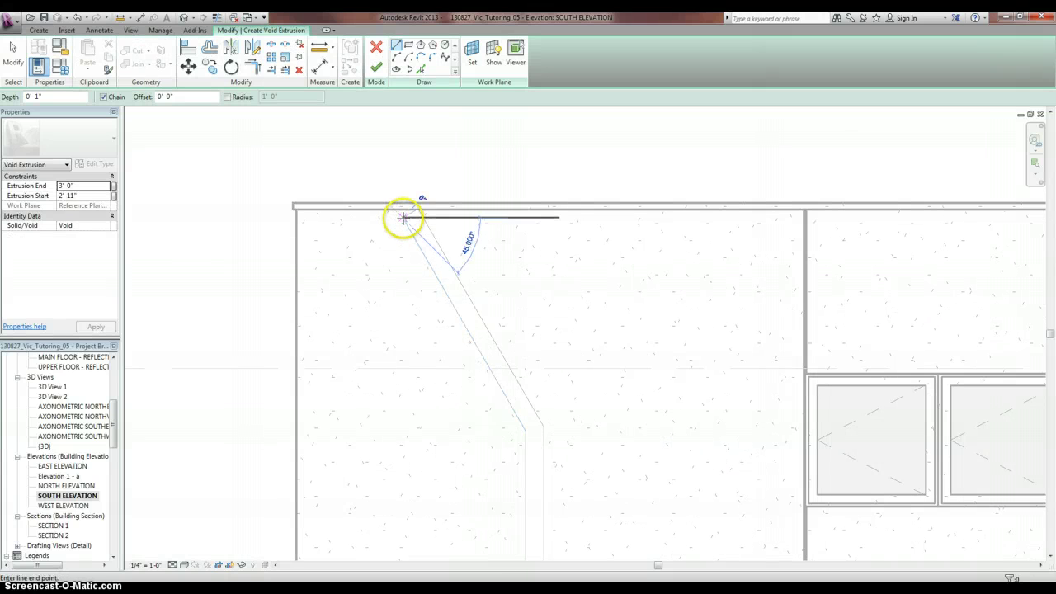
left_click(419, 216)
scroll(415, 212, "up", 3)
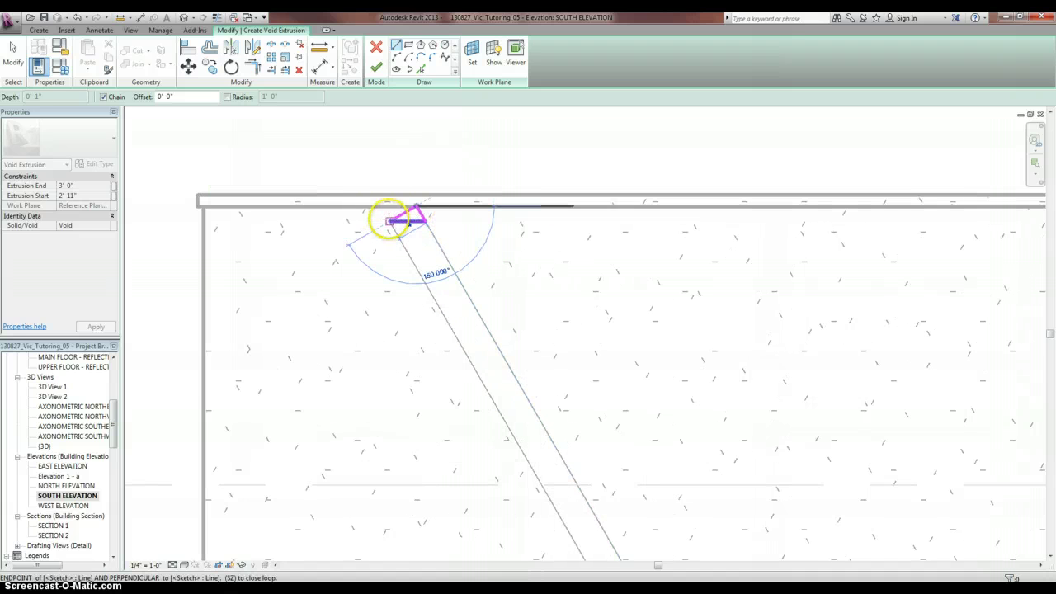
left_click(388, 219)
left_click(93, 195)
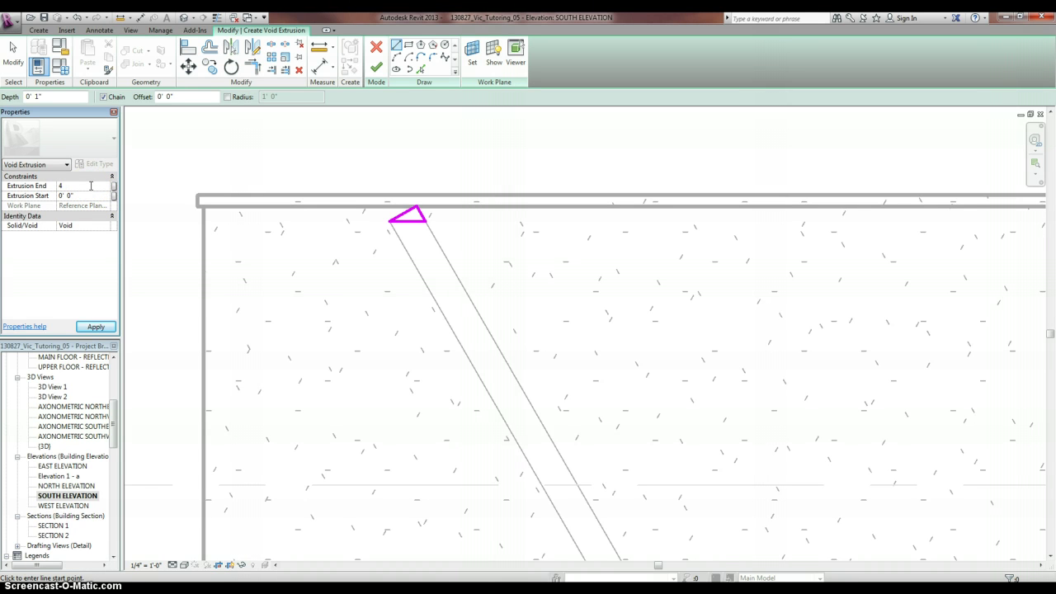
left_click(105, 186)
type("4\"")
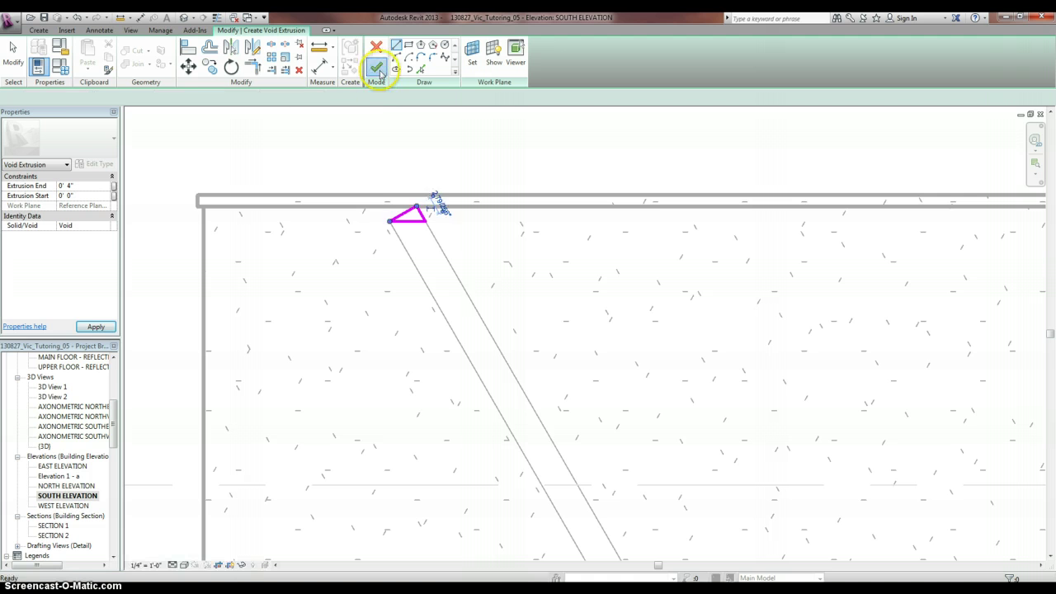
left_click(376, 68)
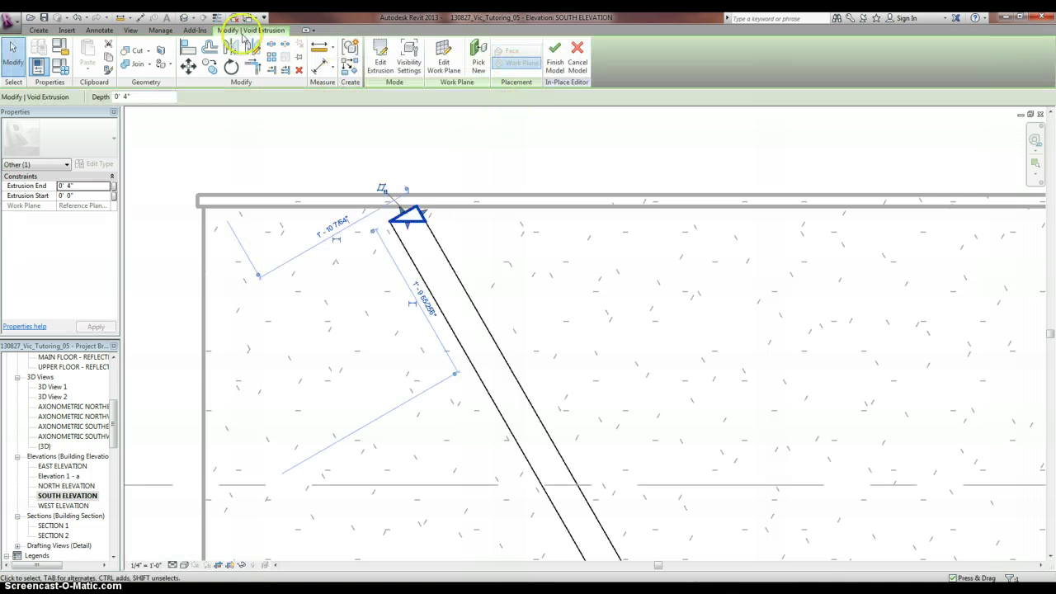
Set the void extrusion to run 0'-0" to -0'-4" and finish the in-place column model.
left_click(181, 18)
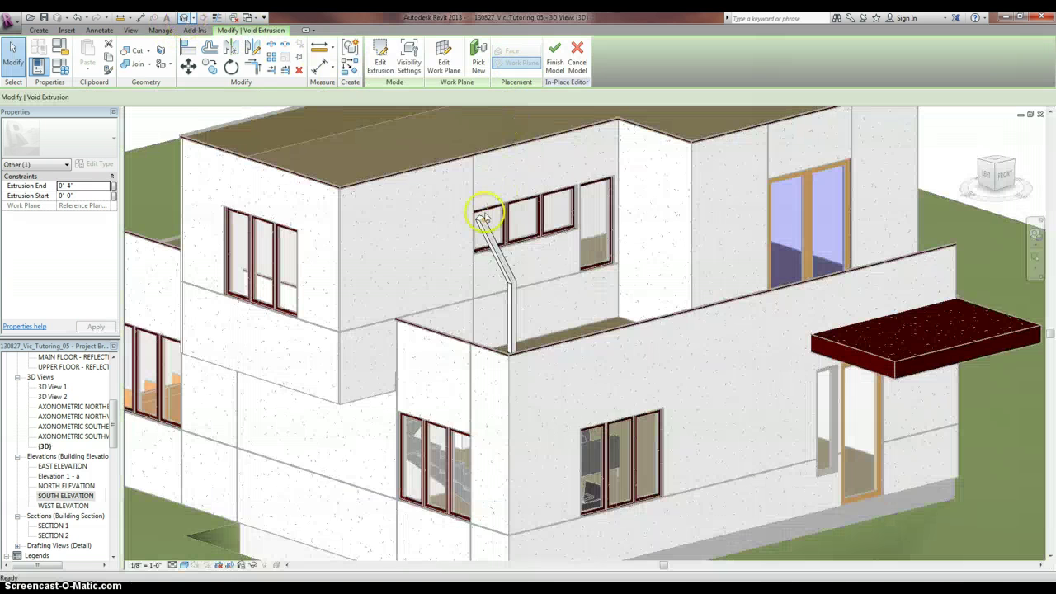
scroll(483, 216, "up", 5)
left_click(492, 231)
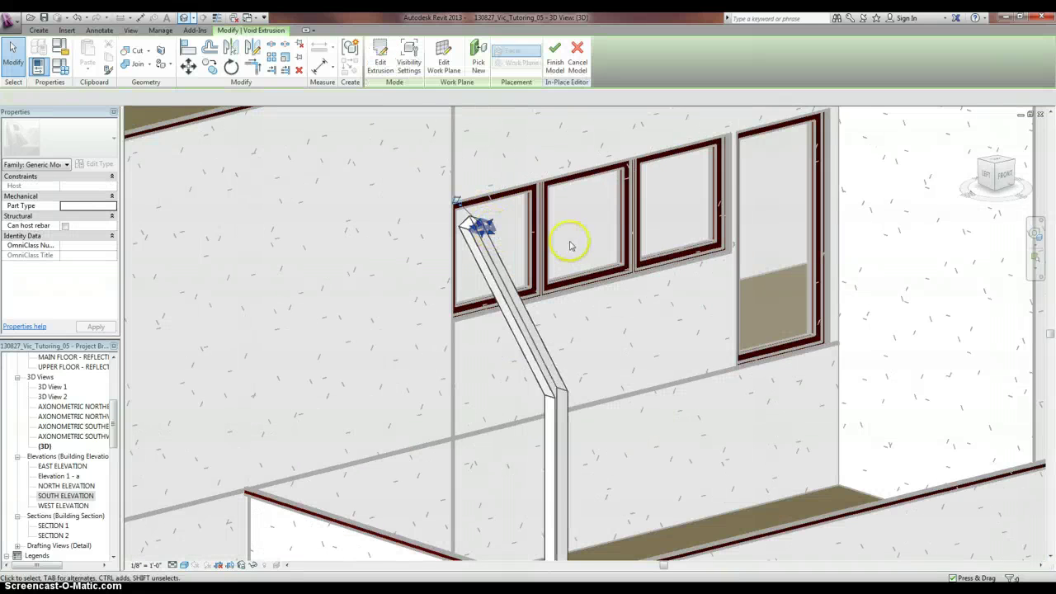
left_click(63, 186)
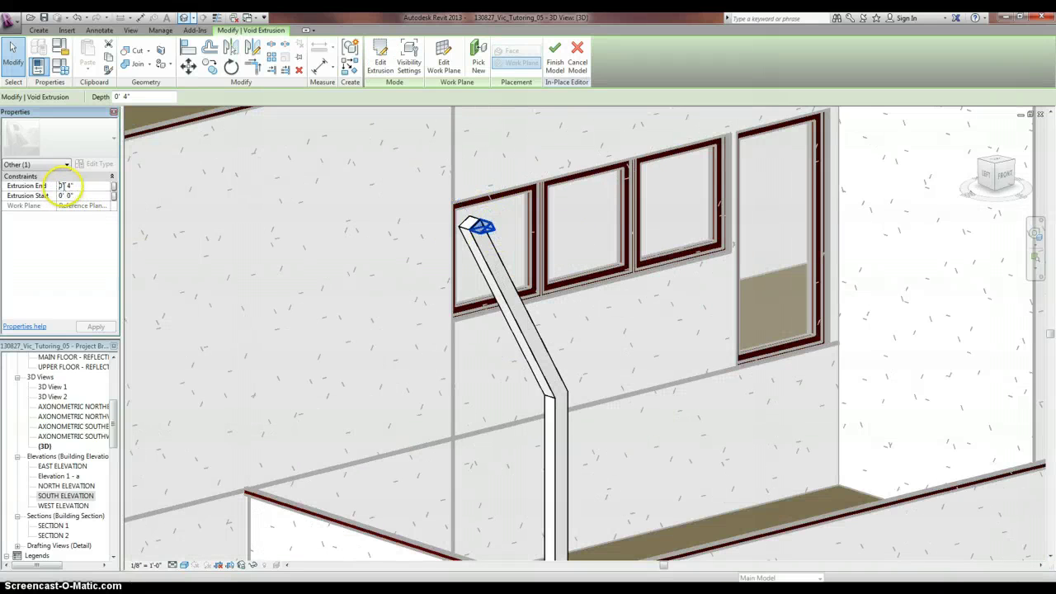
left_click(554, 62)
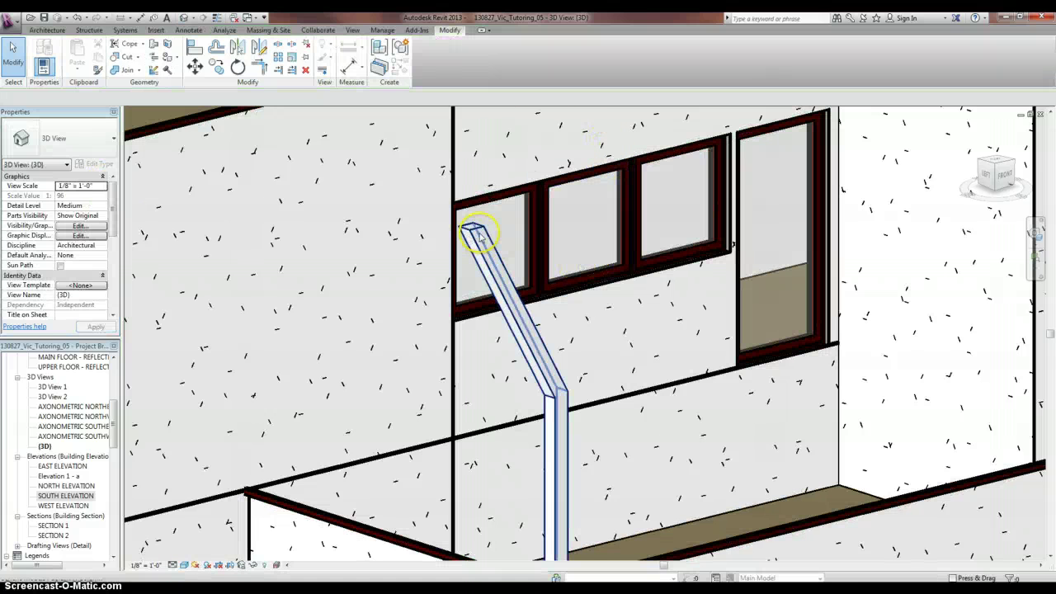
scroll(452, 222, "down", 2)
scroll(462, 218, "down", 1)
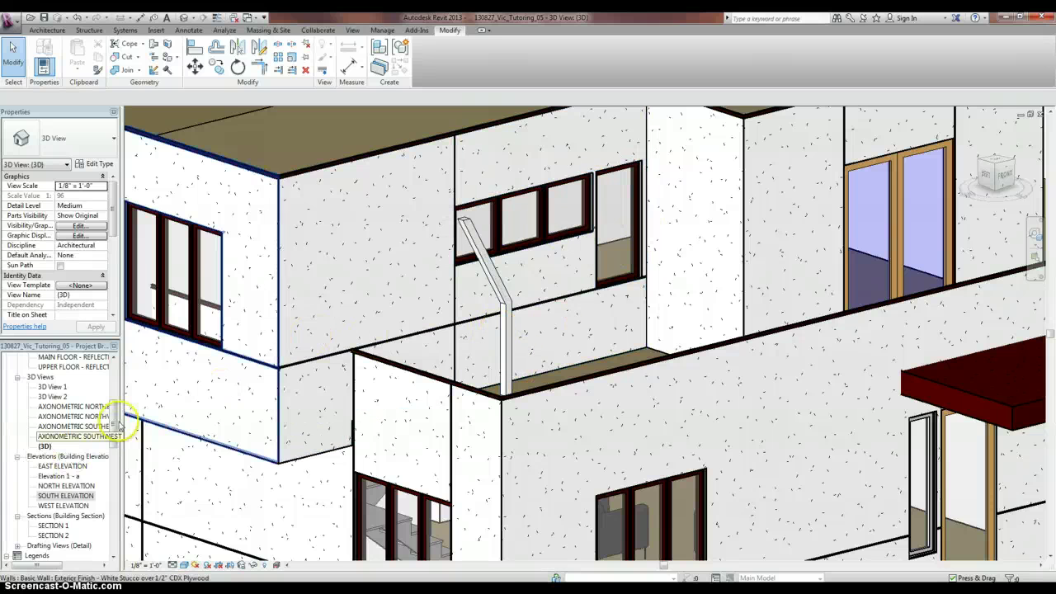
Open Elevation 1 - a from the bathroom elevation marker on the Main Floor Plan.
scroll(115, 420, "up", 5)
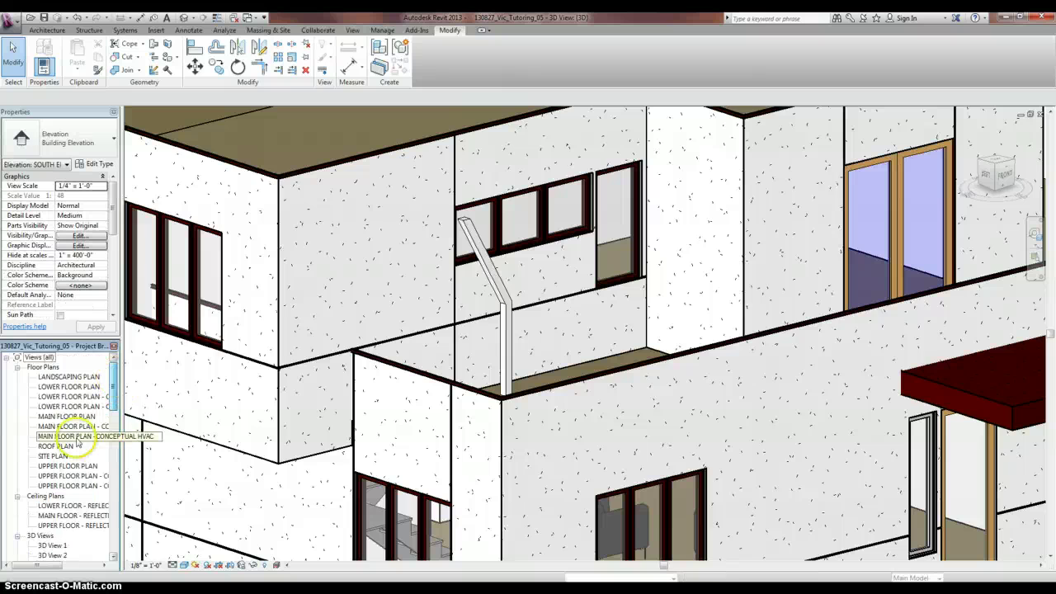
double_click(66, 417)
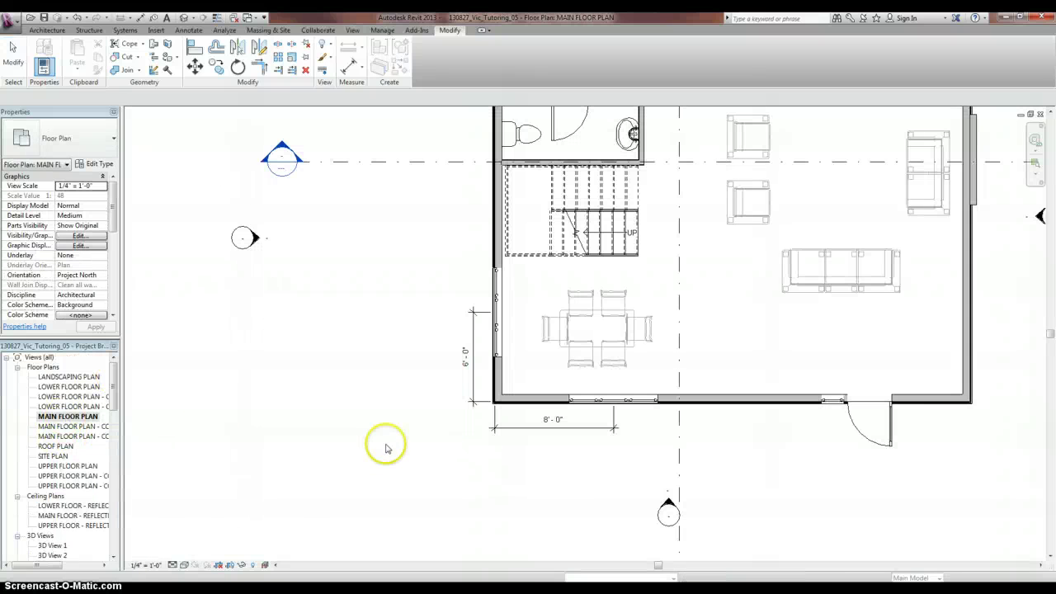
scroll(392, 445, "down", 2)
scroll(474, 276, "up", 3)
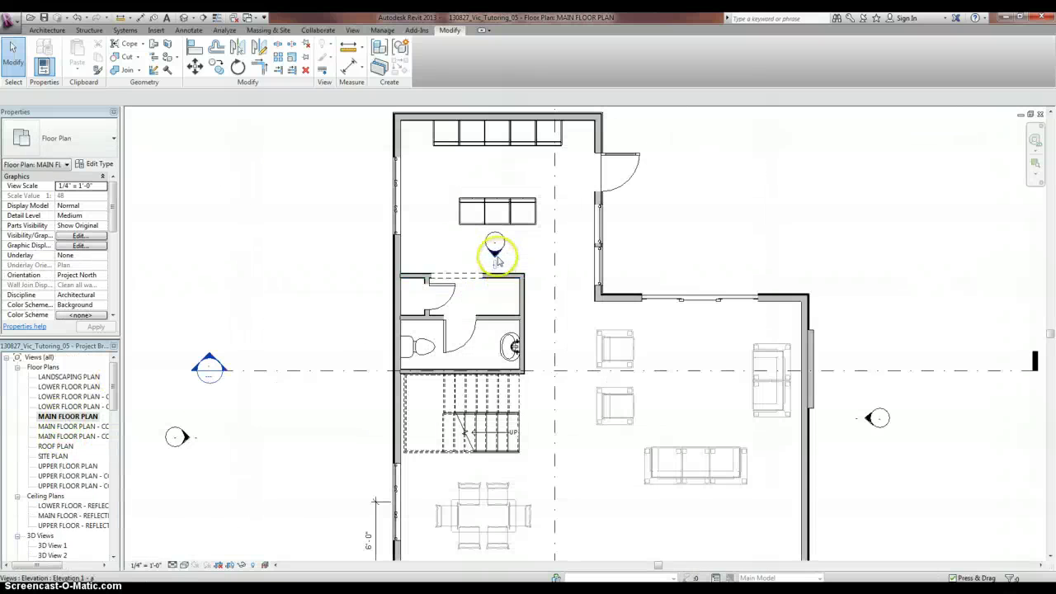
left_click(496, 256)
double_click(497, 258)
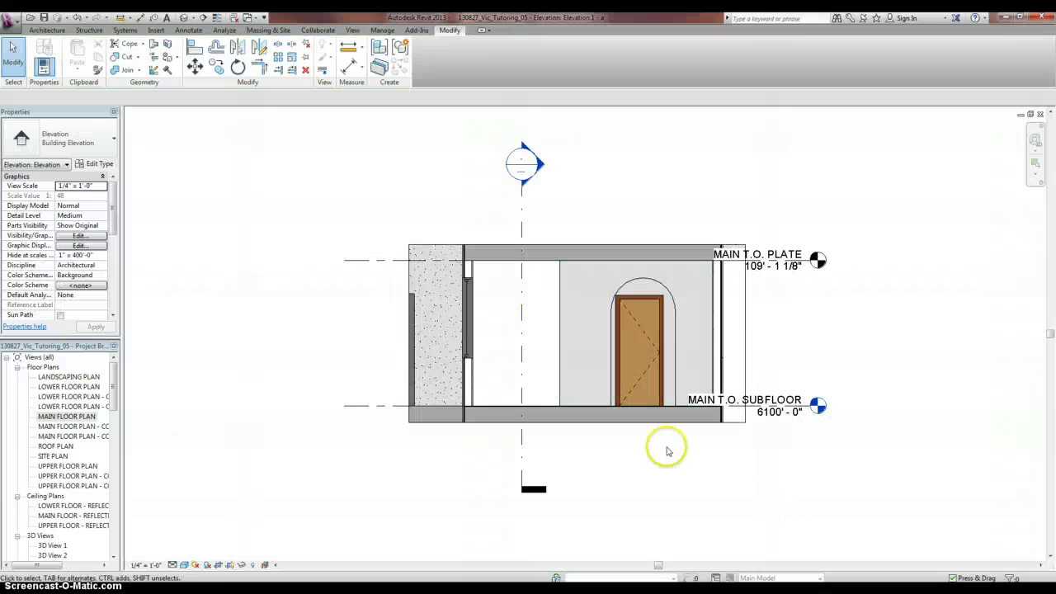
Paint the interior wall face around the arched doorway with Paint - Green.
left_click(169, 57)
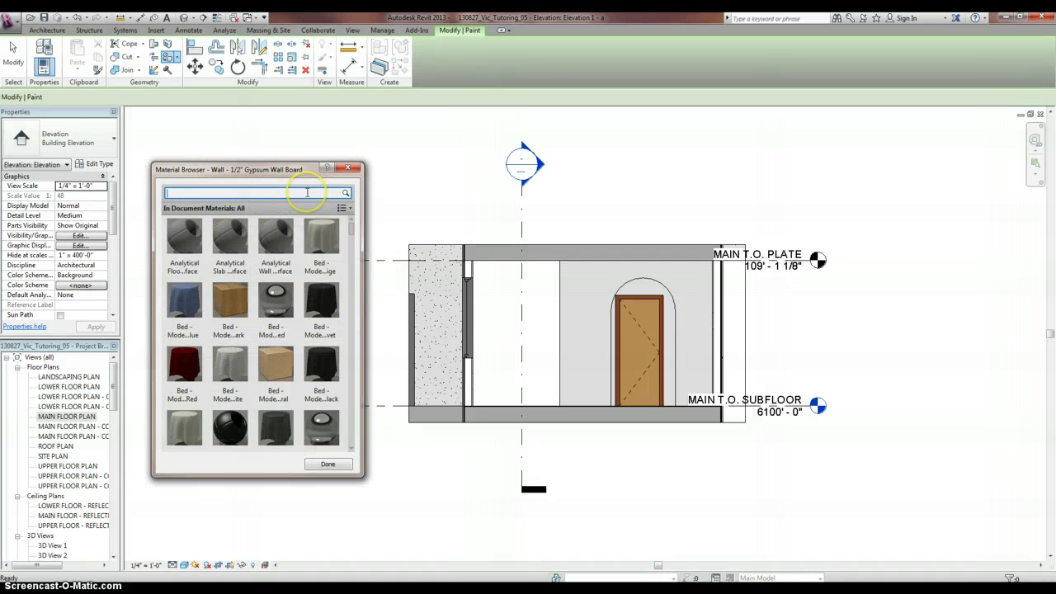
type("gren")
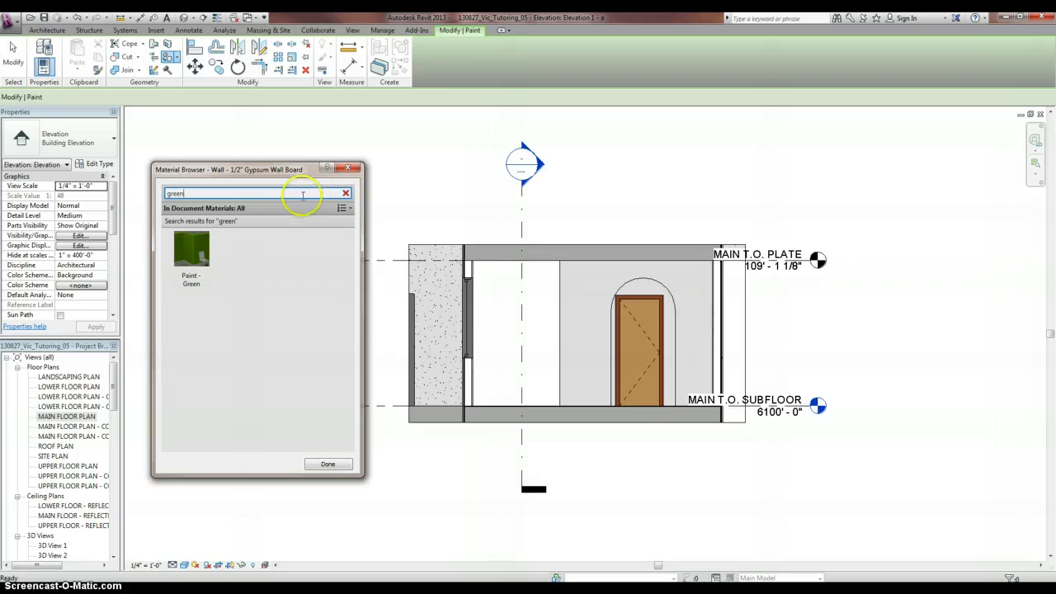
left_click(191, 249)
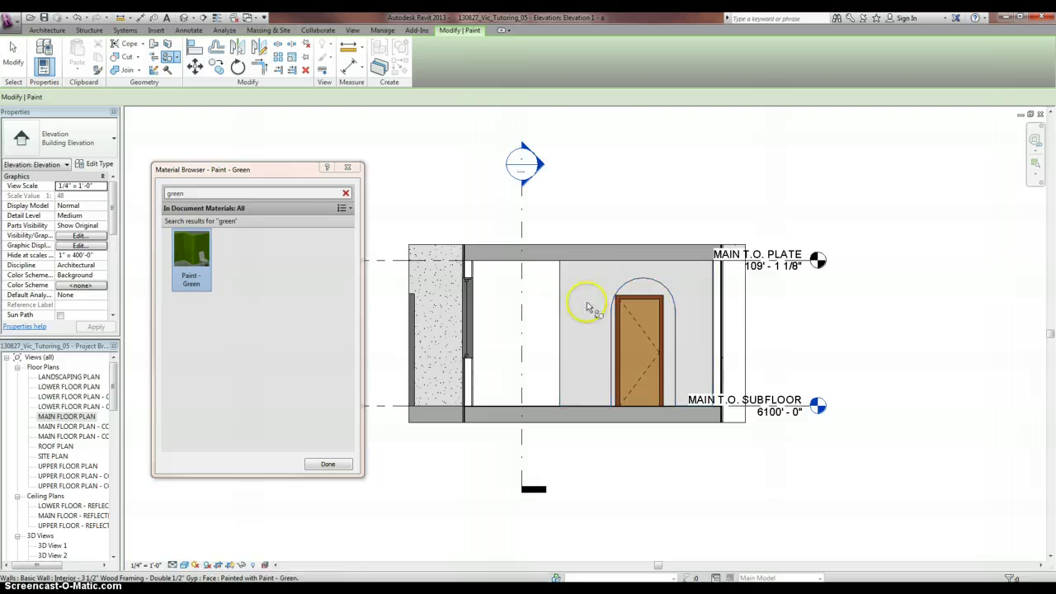
left_click(595, 345)
left_click(348, 169)
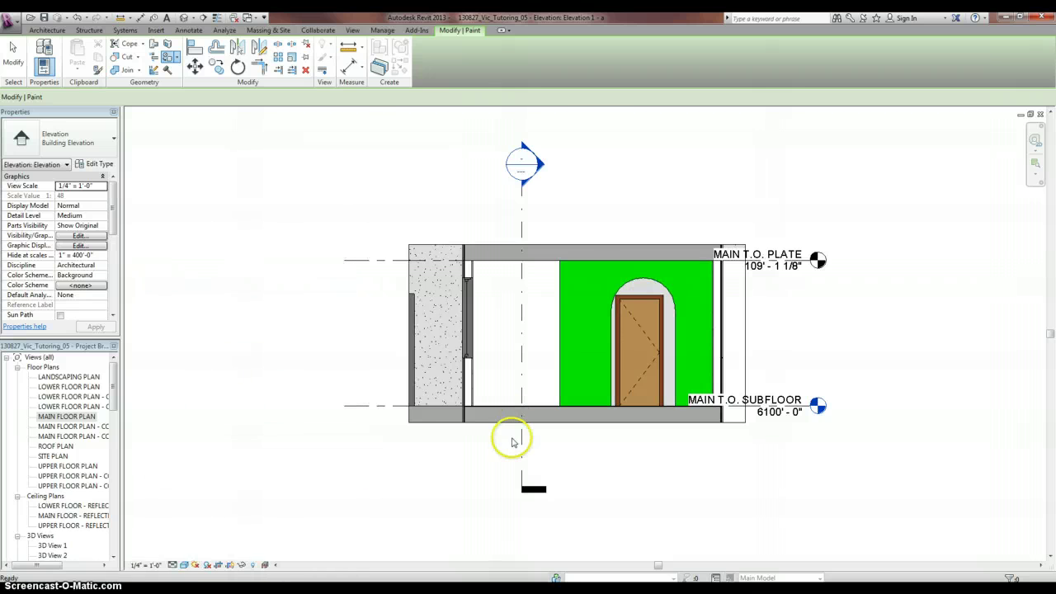
key("Escape")
left_click(520, 437)
Go to the Section 2 view from the section line.
right_click(520, 437)
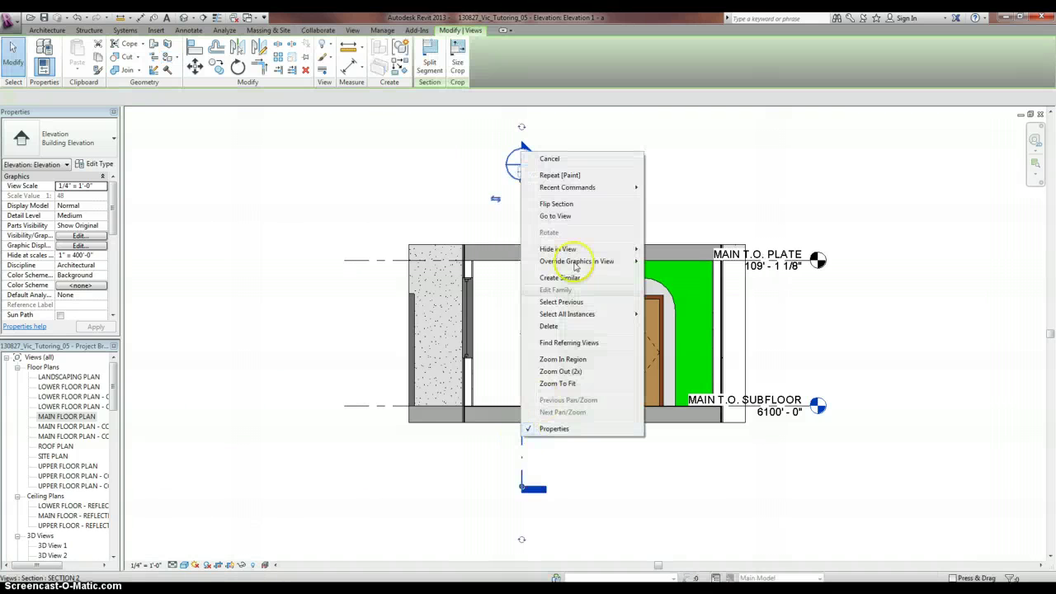
left_click(573, 215)
scroll(603, 410, "up", 4)
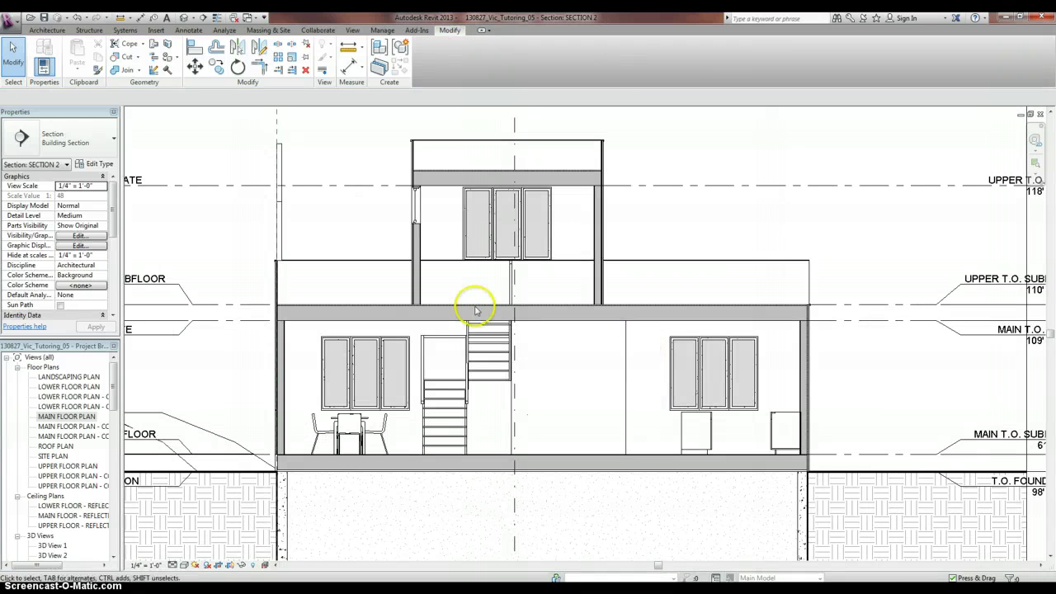
Paint the middle interior wall face in Section 2 with Paint - Green.
left_click(170, 58)
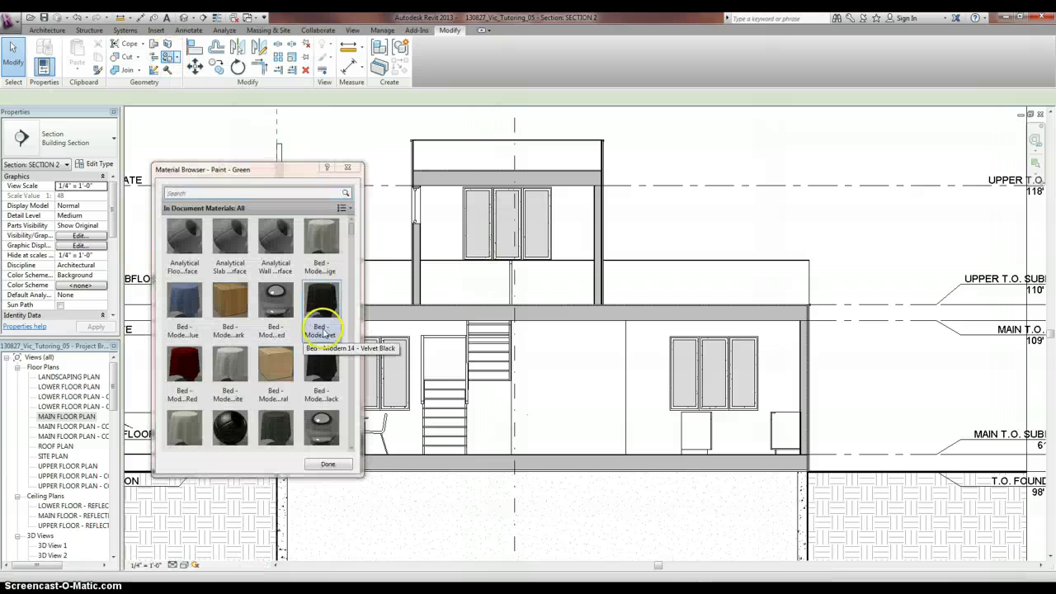
left_click_drag(350, 231, 353, 244)
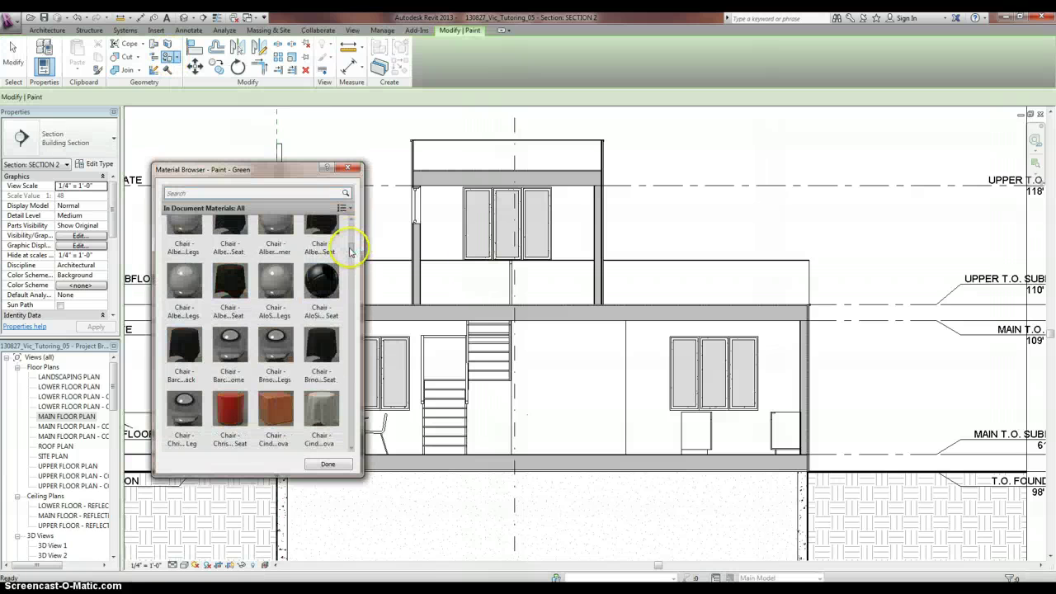
left_click(251, 193)
type("green")
left_click(189, 251)
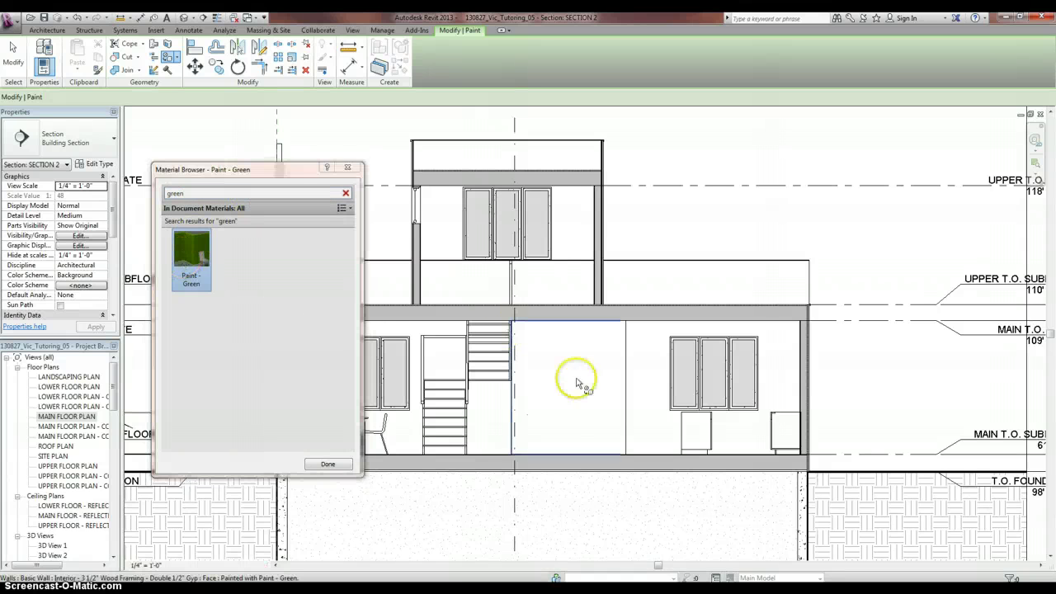
left_click(327, 464)
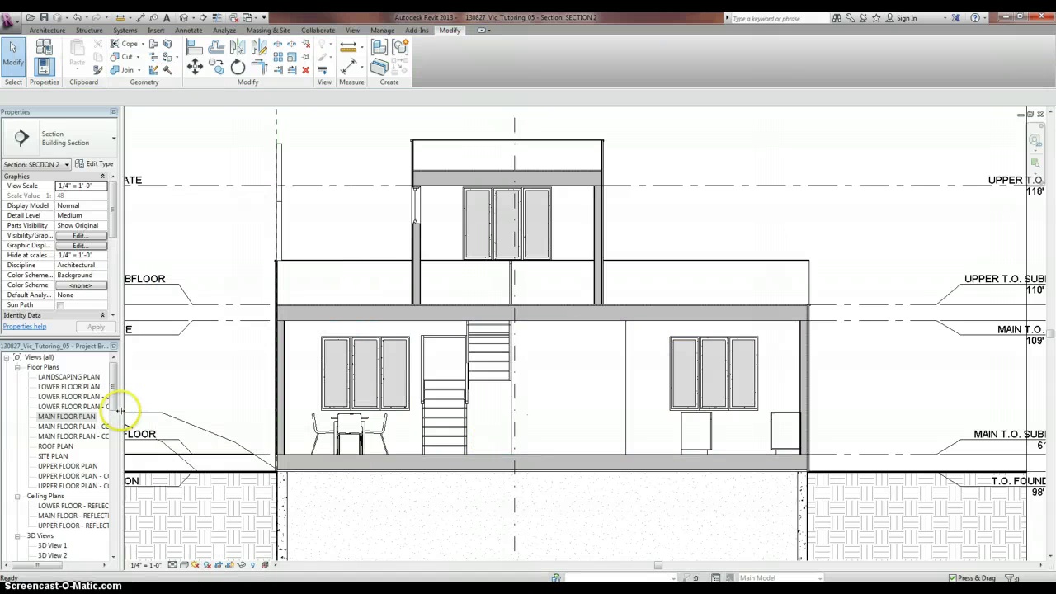
Place a camera on the Main Floor Plan, eye at upper right, aimed at the dining area.
double_click(104, 421)
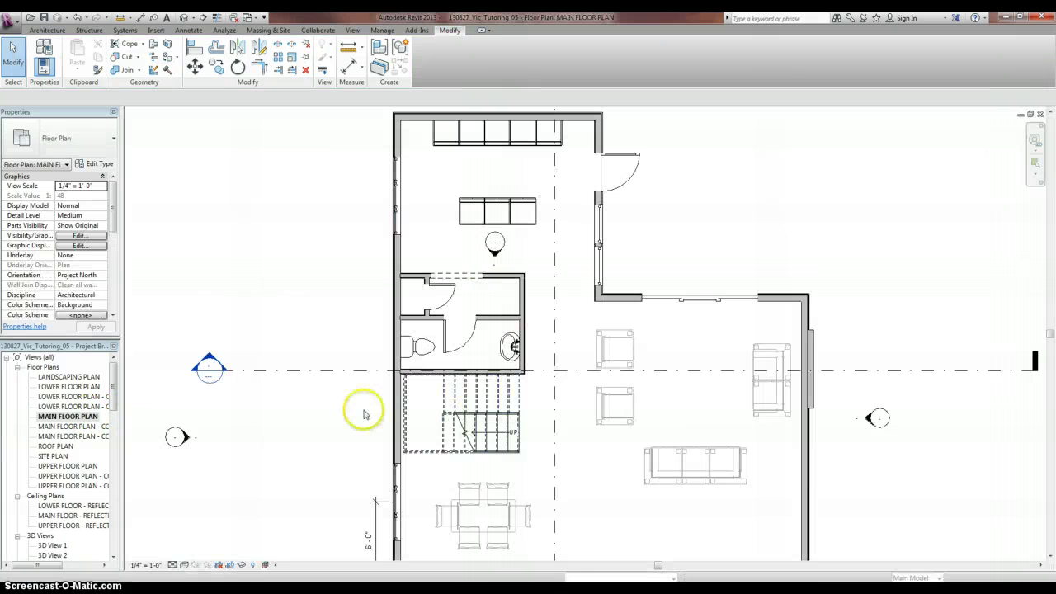
left_click(194, 18)
left_click(206, 45)
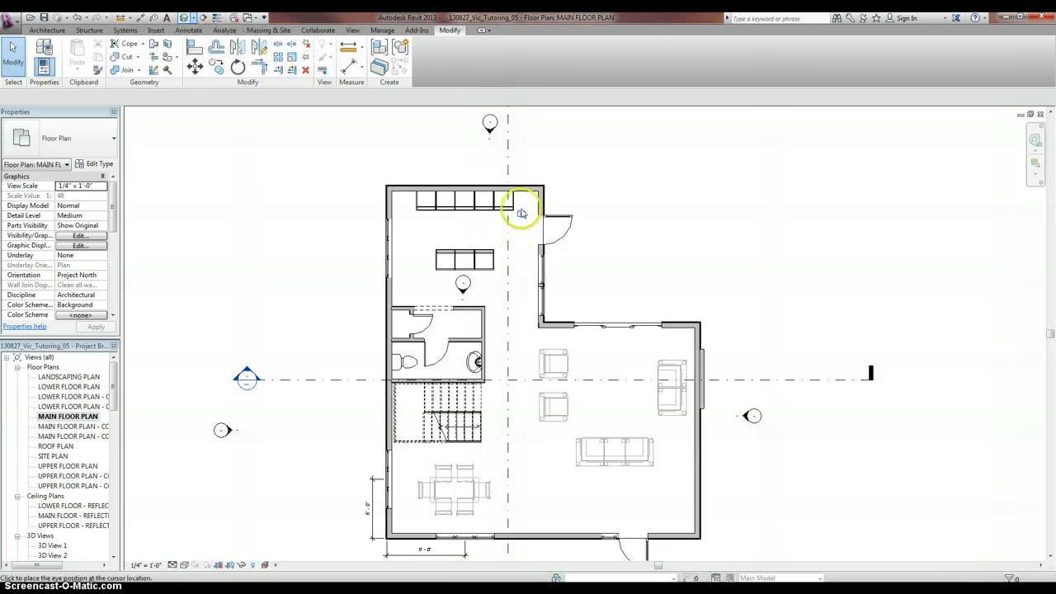
left_click(528, 202)
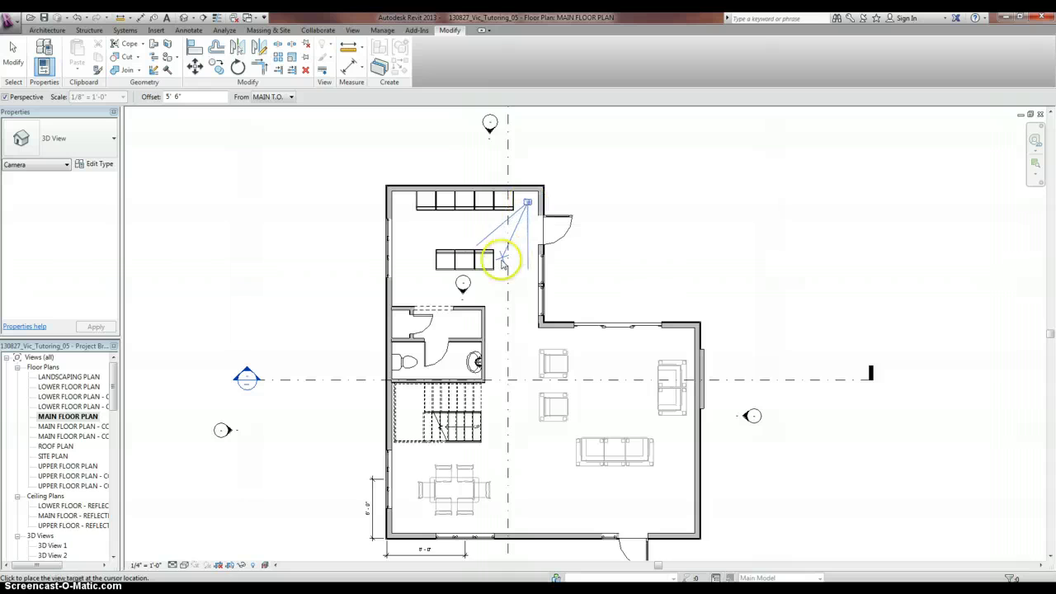
left_click(372, 476)
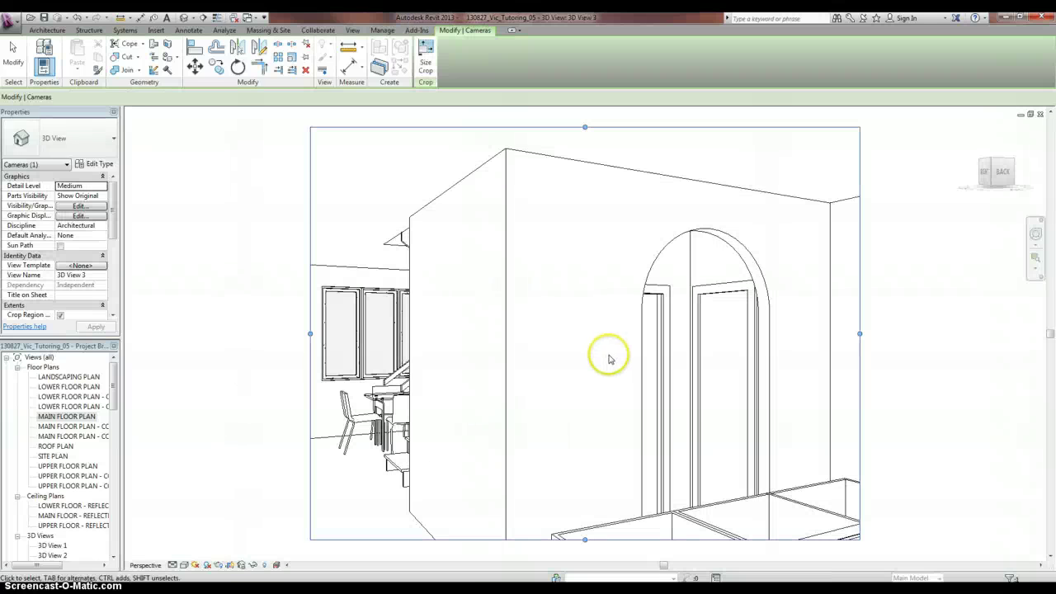
scroll(492, 275, "down", 3)
scroll(511, 434, "up", 1)
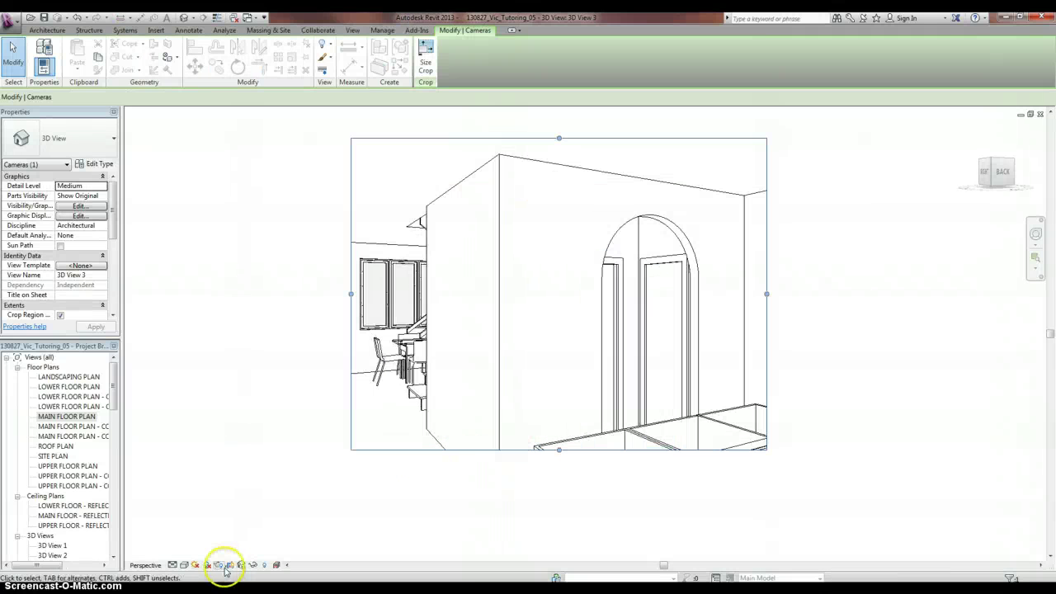
Set 3D View 3 to Shaded and drag its crop region bottom down over the cabinets.
left_click(183, 565)
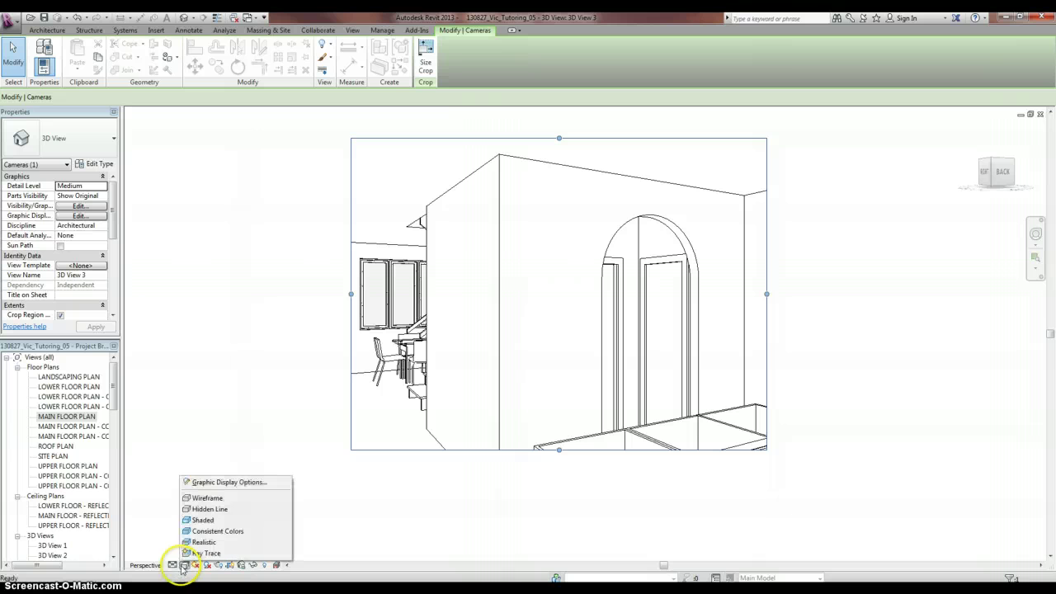
left_click(239, 532)
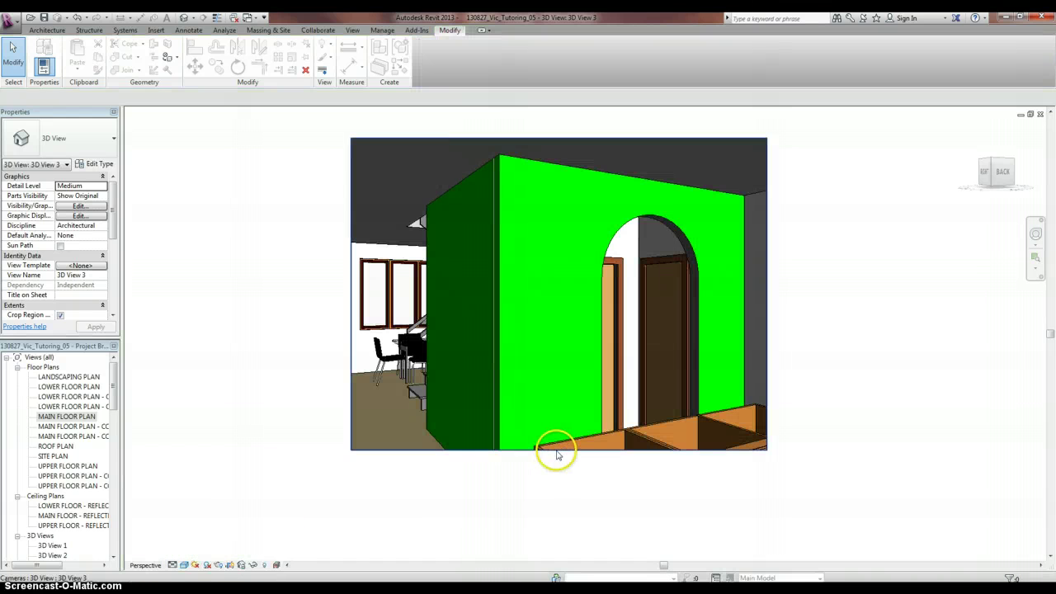
left_click(558, 450)
left_click_drag(559, 449, 559, 497)
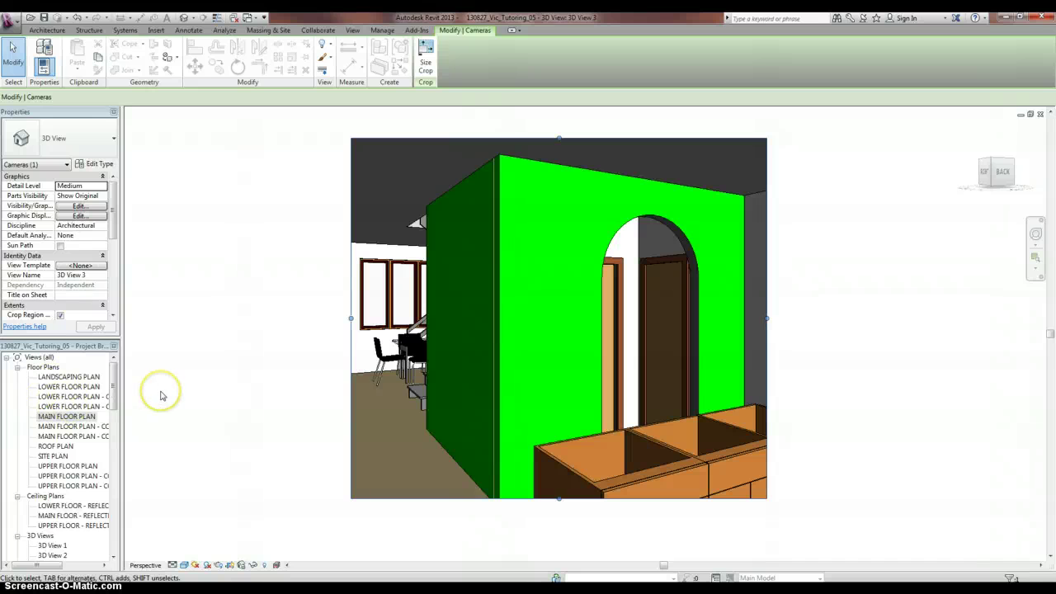
left_click(189, 379)
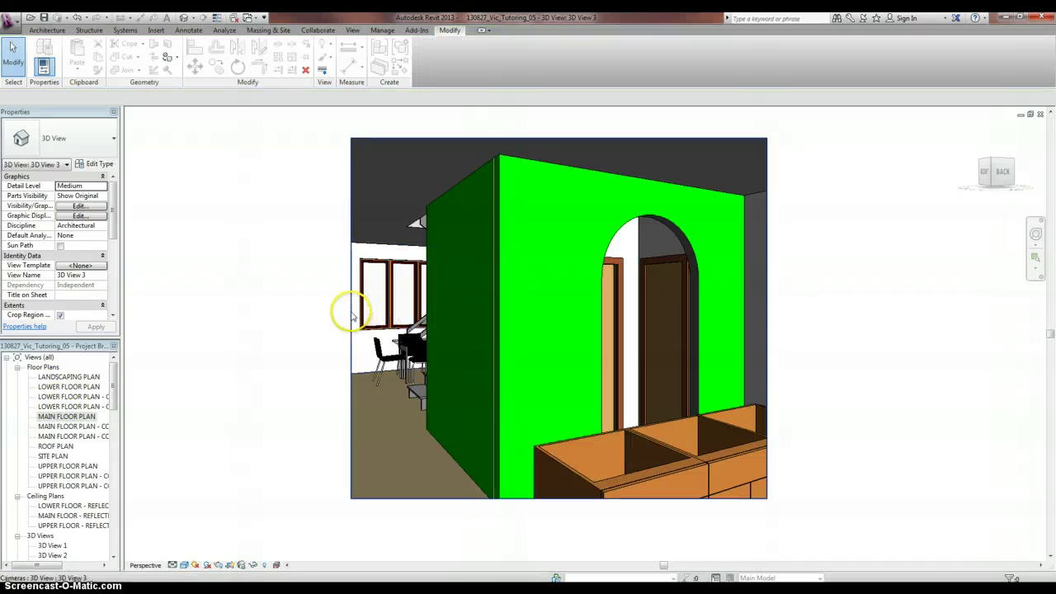